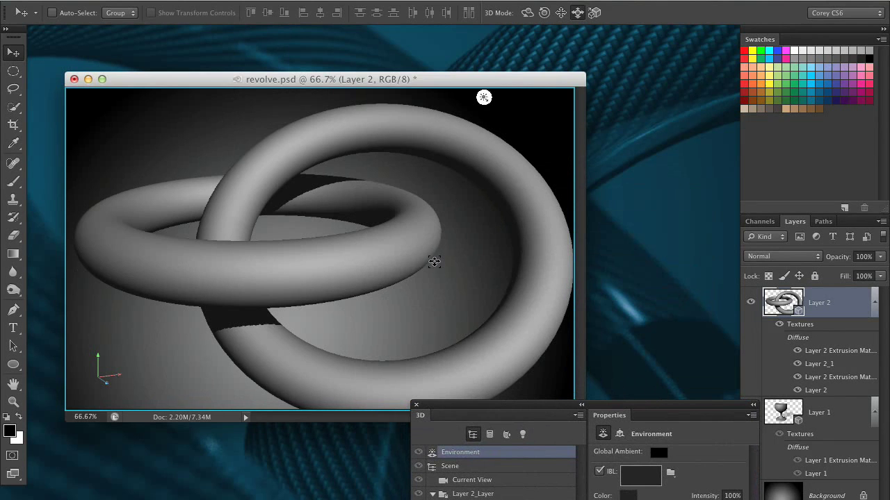
left_click(652, 183)
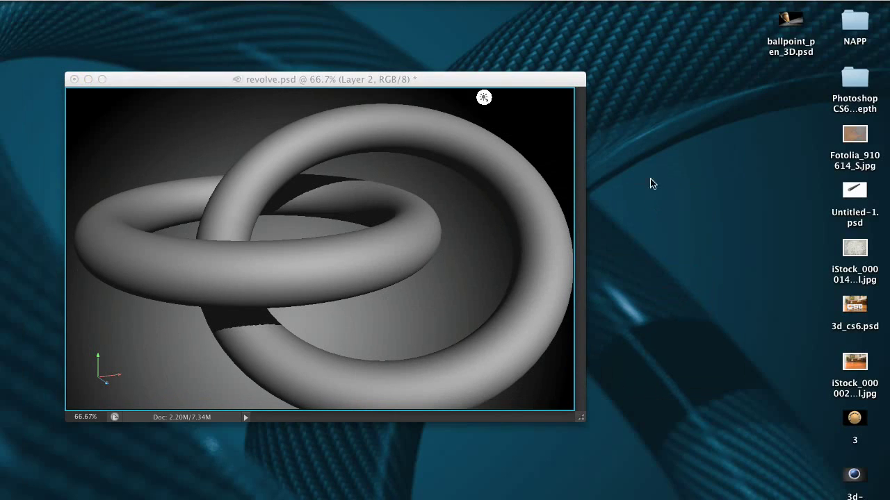
left_click(557, 83)
left_click_drag(524, 85, 540, 74)
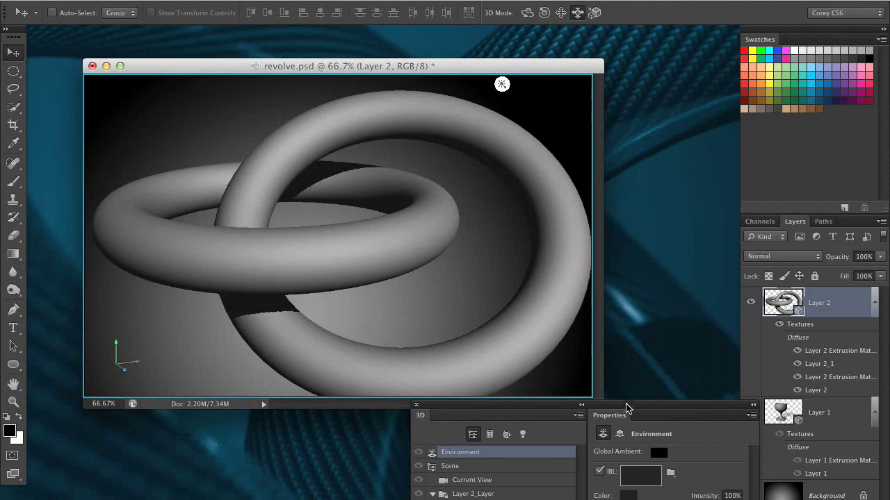
left_click_drag(626, 408, 578, 138)
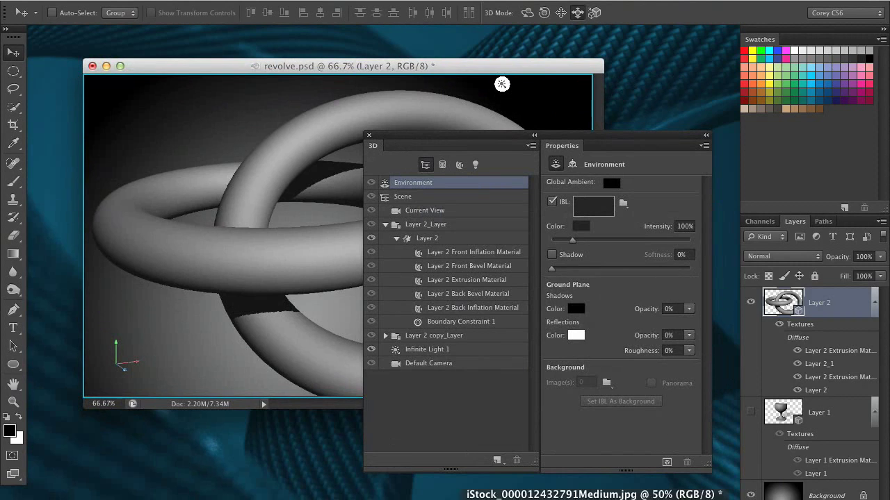
left_click(551, 497)
left_click_drag(415, 143, 528, 217)
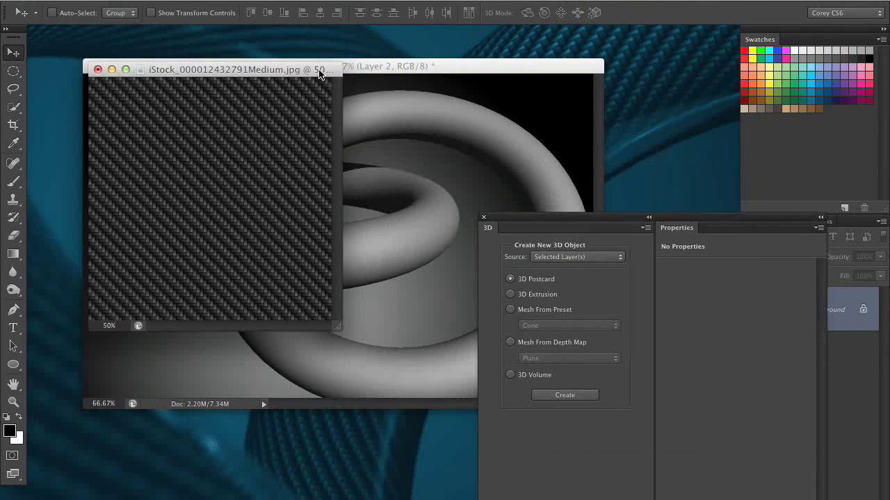
left_click_drag(319, 73, 352, 49)
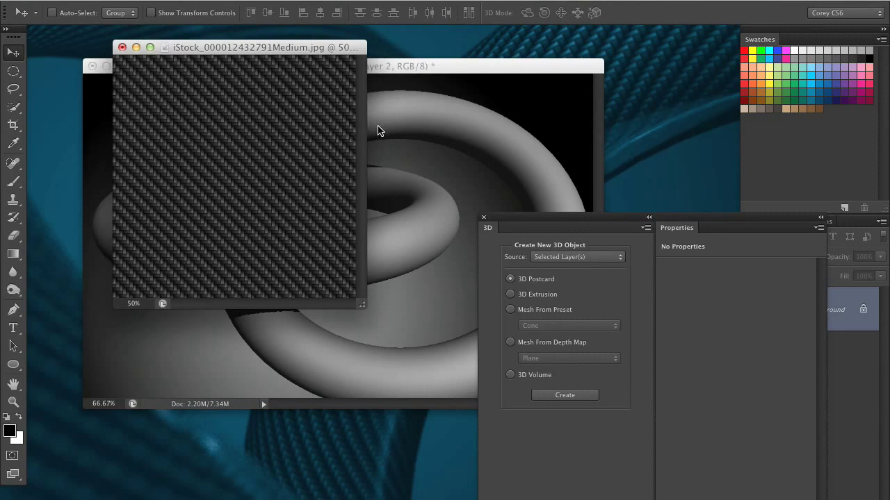
Try the Offset filter on the weave texture with Wrap Around, +192 pixels right and +319 pixels down, and cancel it.
left_click(344, 2)
mouse_move(344, 261)
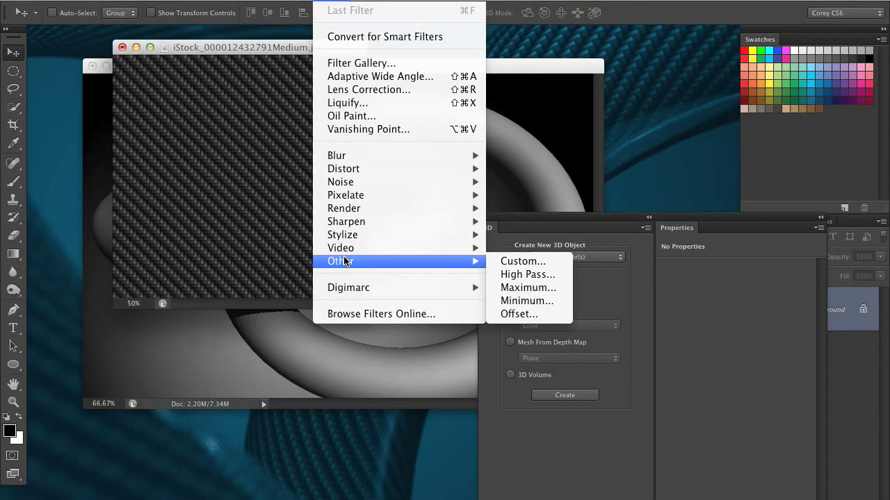
left_click(521, 313)
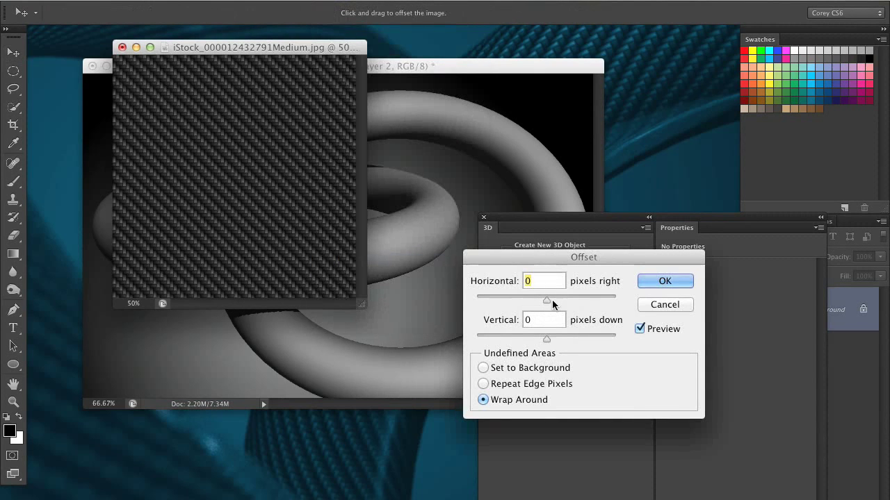
left_click_drag(552, 304, 563, 301)
left_click_drag(549, 342, 565, 339)
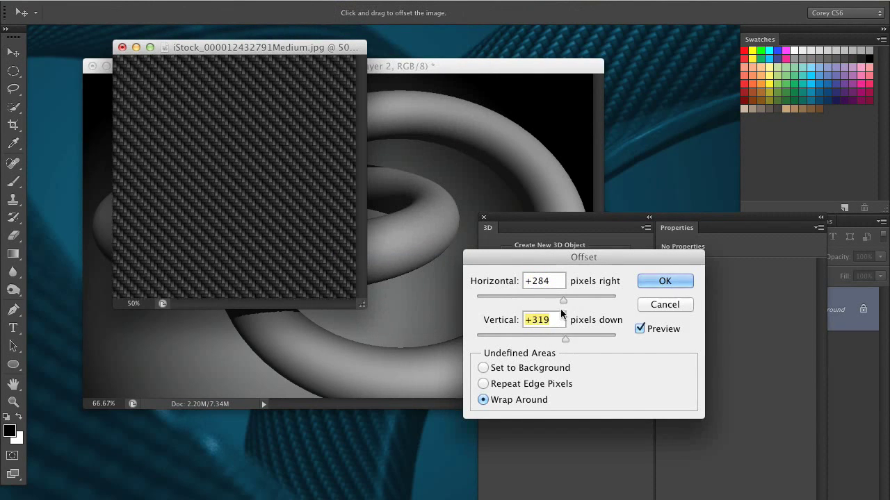
left_click_drag(563, 301, 556, 302)
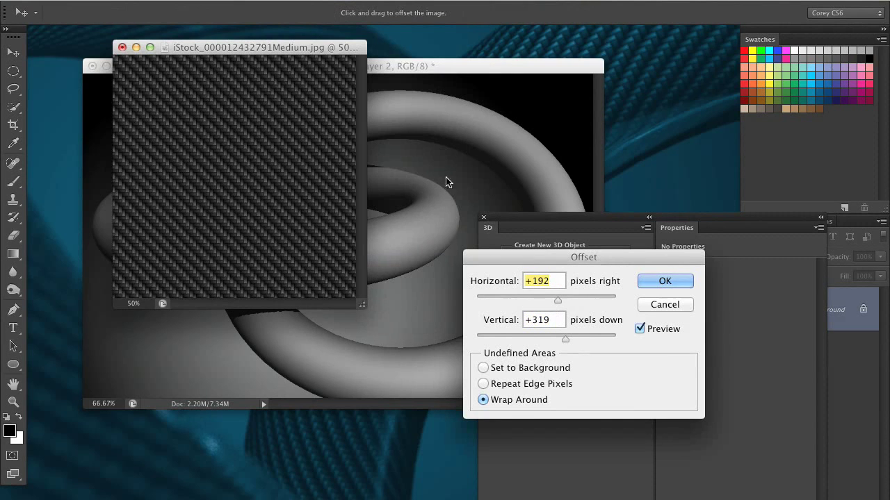
left_click(652, 307)
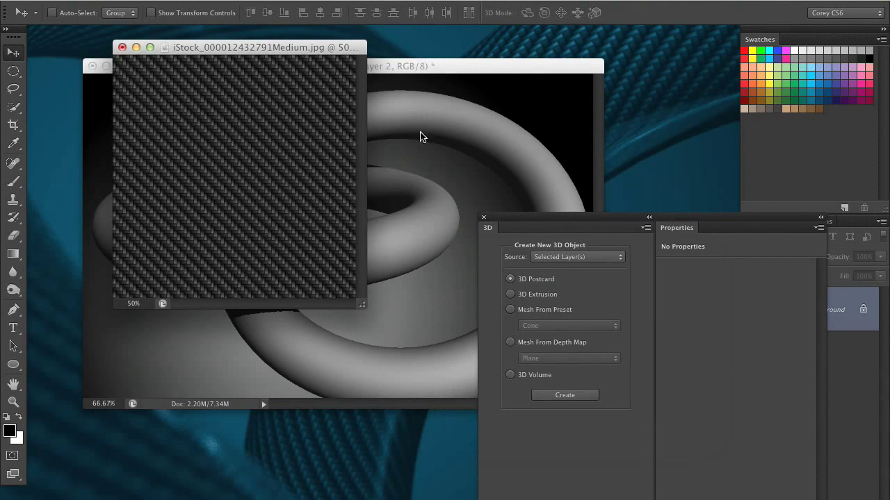
Select the entire weave texture and copy it.
left_click_drag(326, 48, 332, 68)
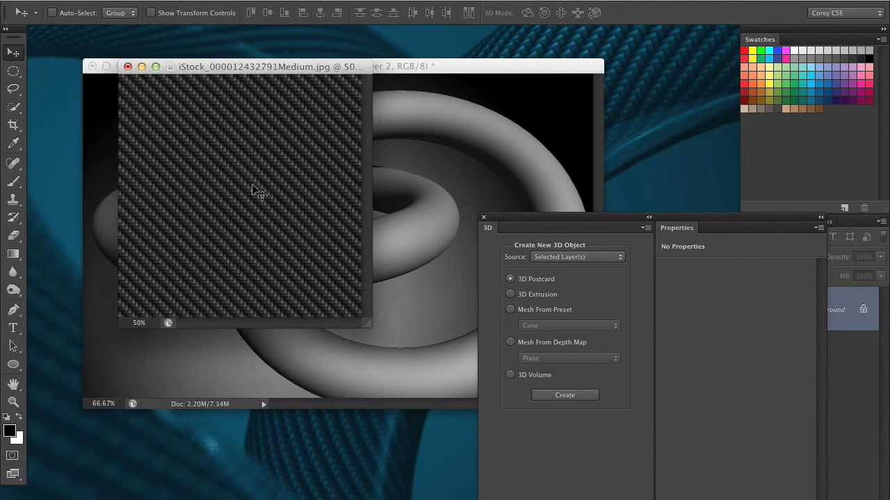
key("super+a")
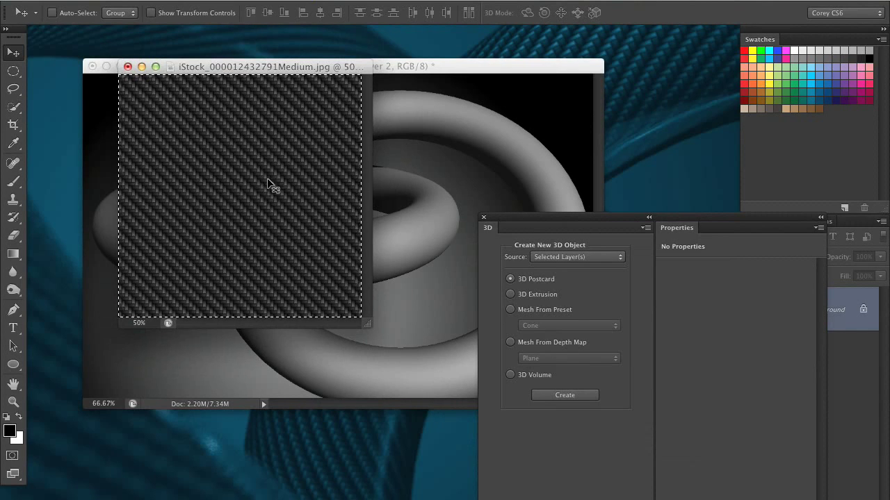
left_click(176, 5)
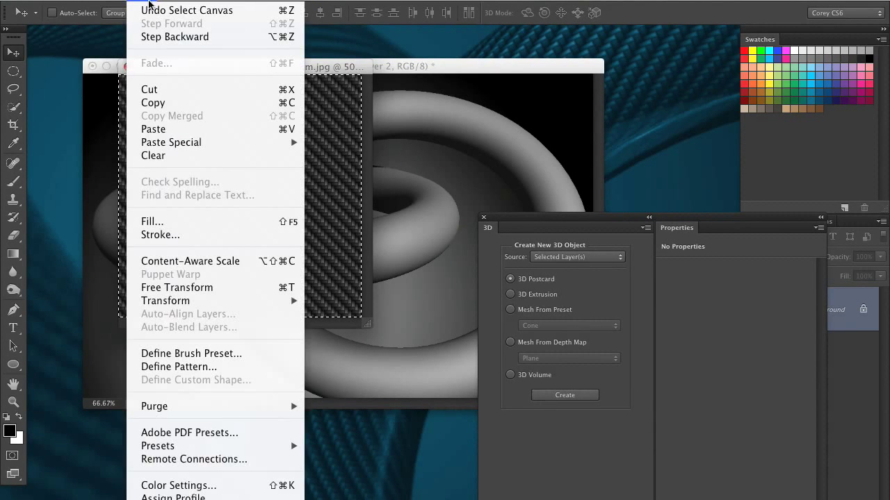
left_click(156, 106)
Minimize the texture image, return to revolve.psd and select the horizontal ring's Layer 2 Extrusion Material.
left_click(141, 67)
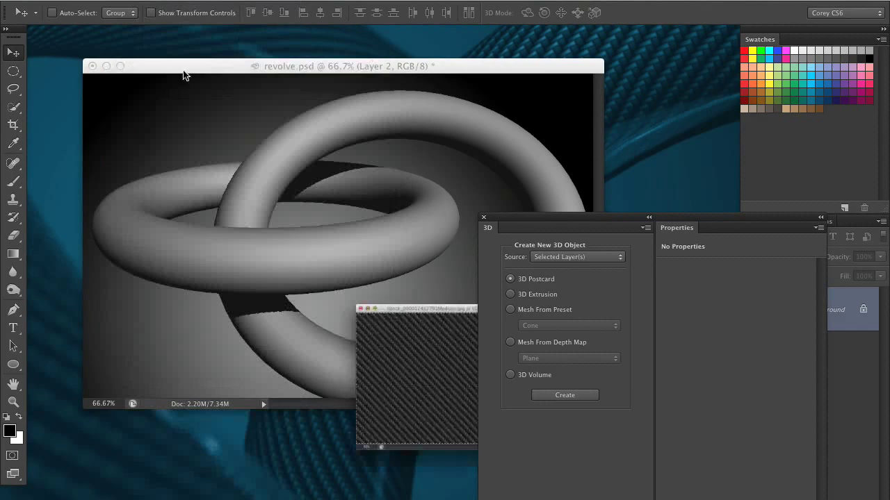
left_click_drag(191, 67, 176, 66)
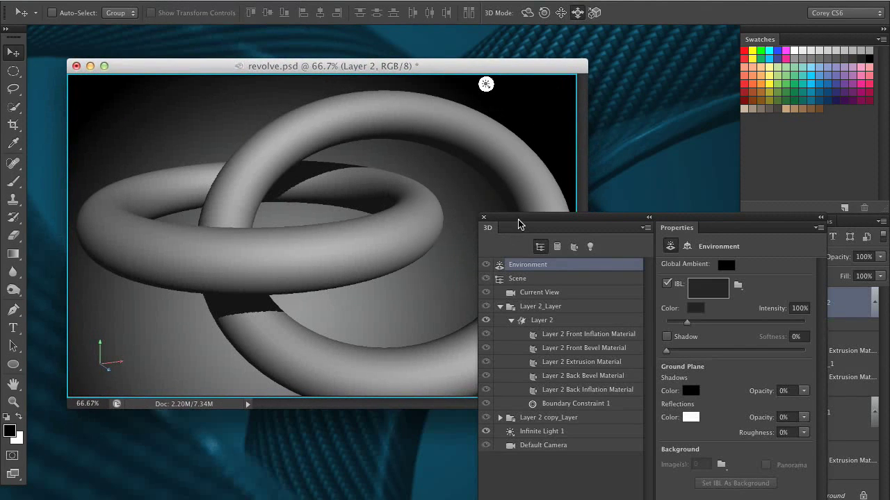
left_click_drag(521, 221, 539, 113)
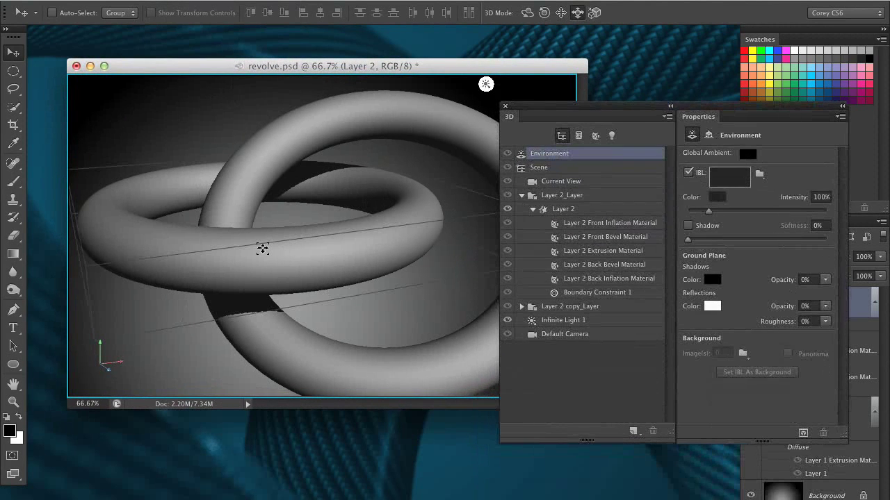
left_click(262, 248)
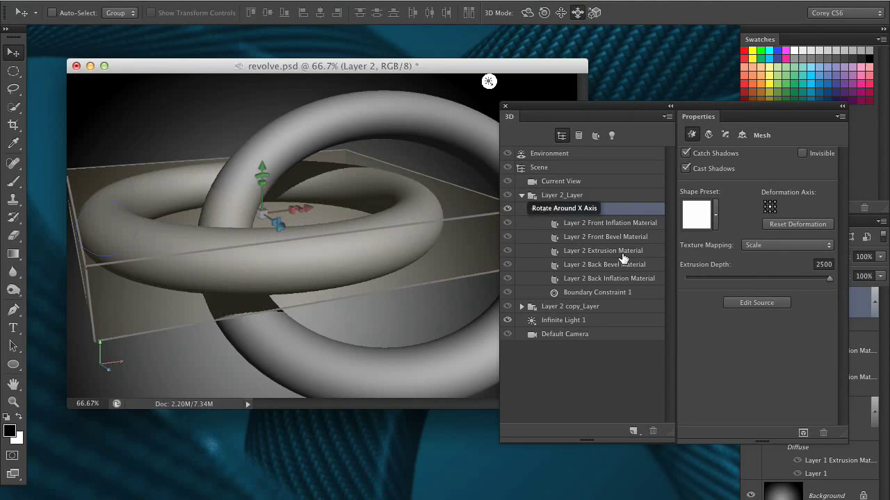
left_click(615, 252)
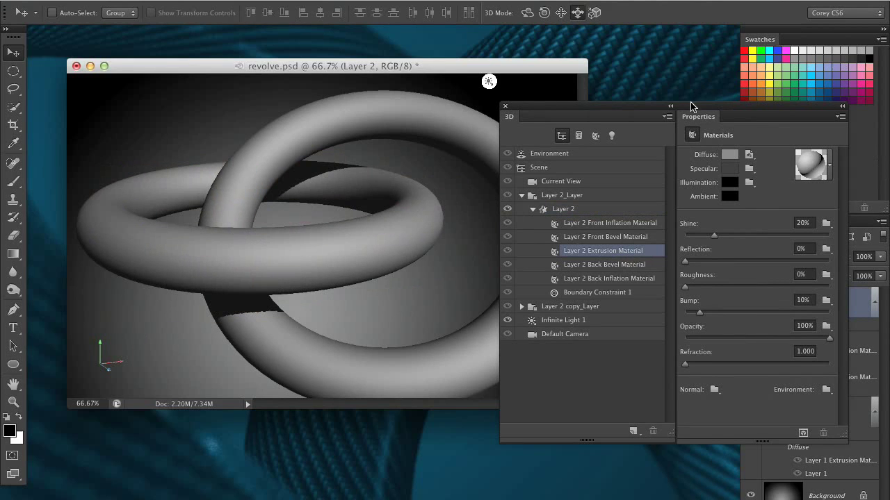
left_click_drag(694, 108, 648, 106)
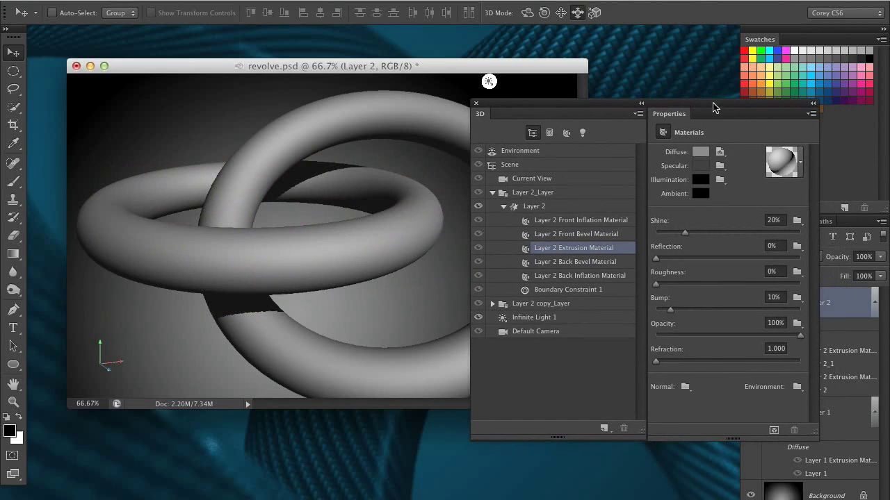
left_click_drag(681, 103, 636, 111)
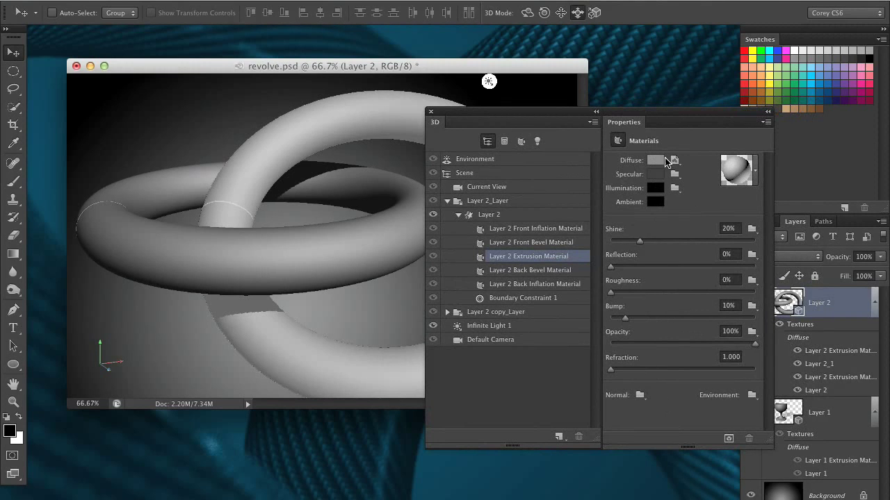
Create a new 700 × 699 pixel diffuse texture with a white background for the Layer 2 Extrusion Material.
left_click(675, 161)
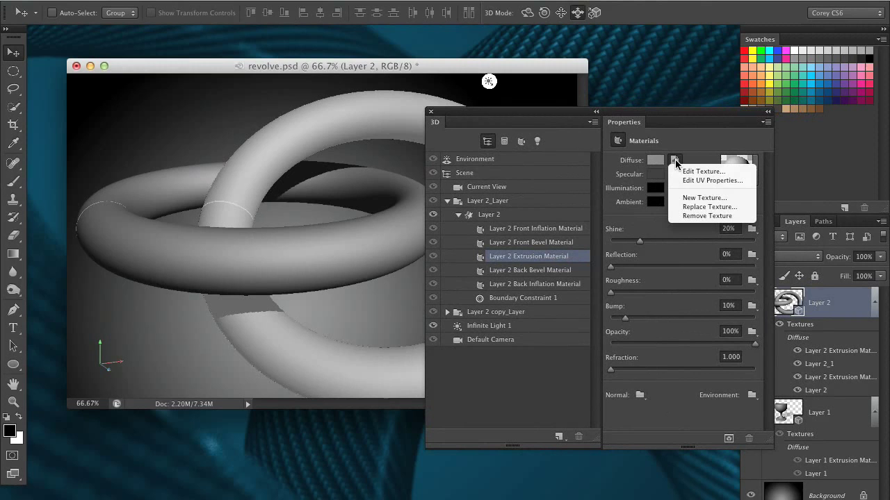
left_click(702, 198)
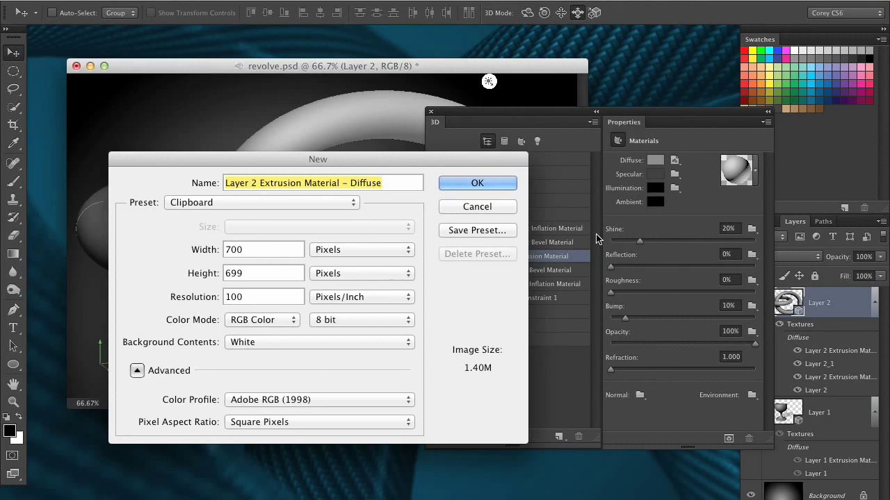
left_click(471, 182)
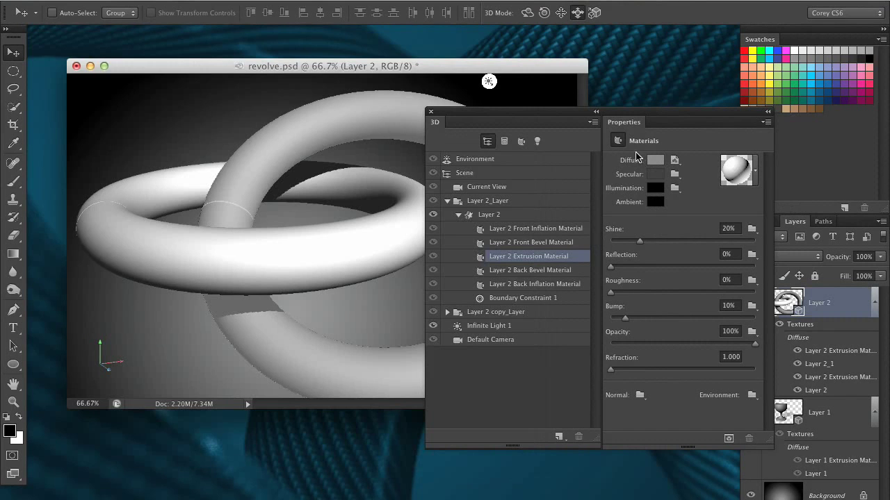
Open the material's diffuse texture for editing, paste the copied weave pattern into it, and close it with the changes saved.
left_click(675, 161)
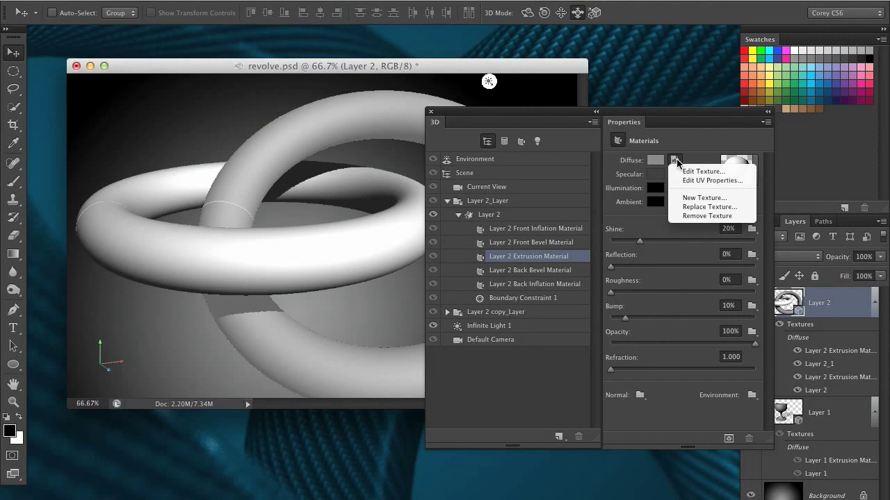
left_click(704, 171)
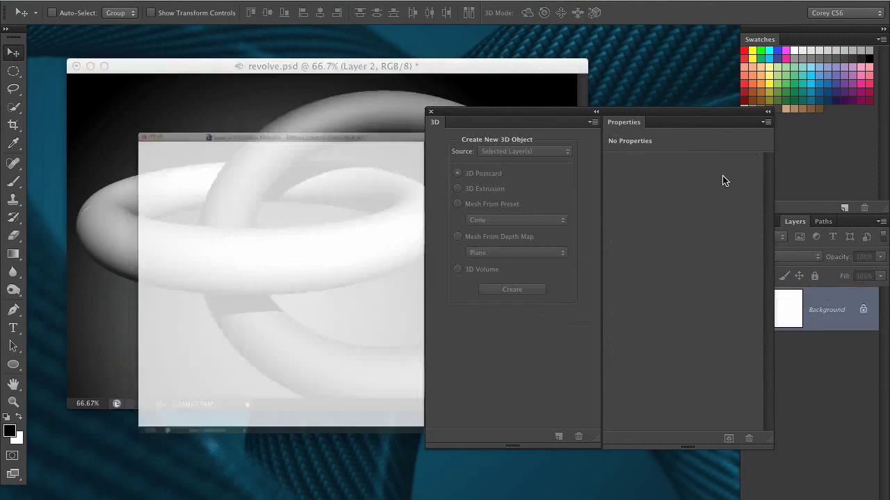
left_click_drag(524, 113, 709, 142)
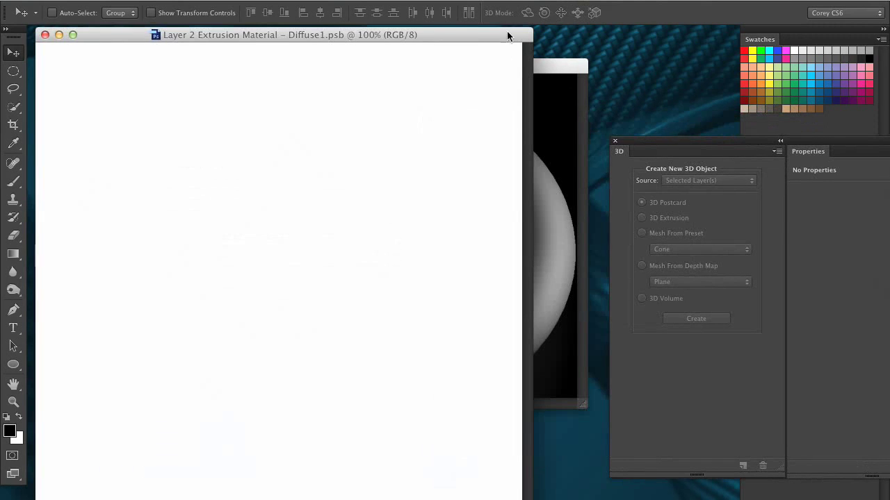
left_click_drag(508, 34, 590, 50)
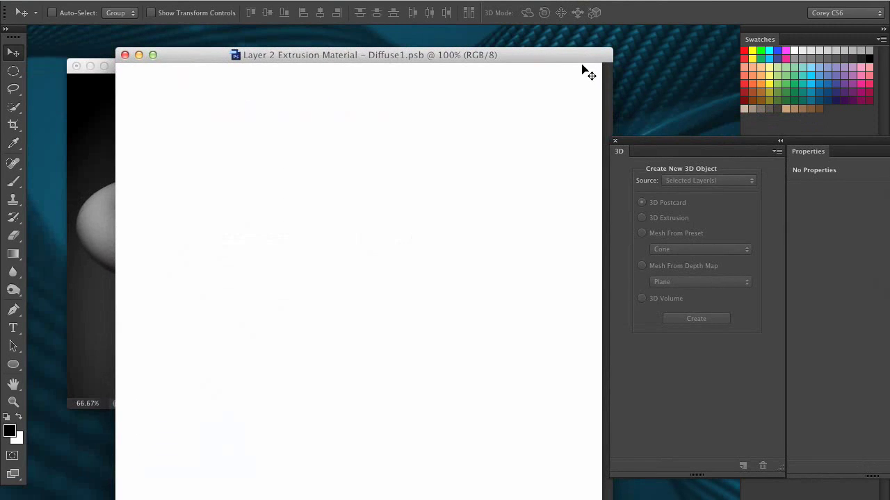
key("cmd+v")
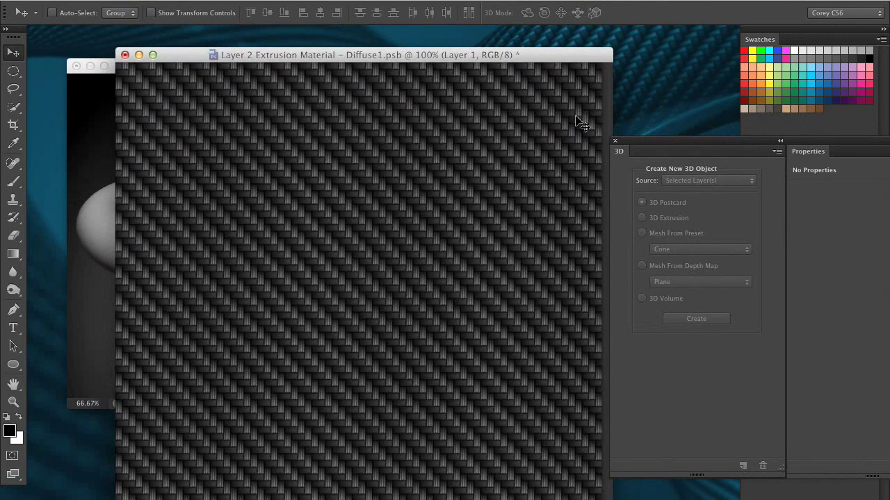
key("super+w")
left_click(562, 198)
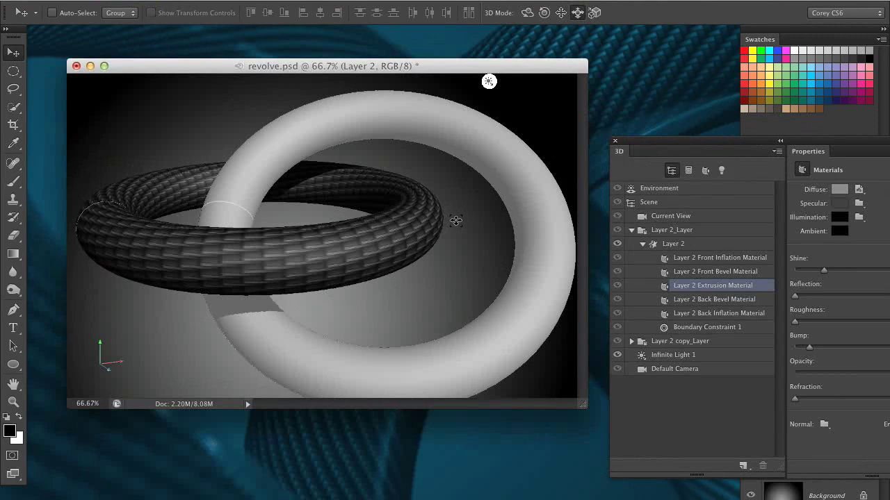
Select the horizontal ring's Layer 2 mesh to show its mesh properties, keeping the ring in view beside the panels.
left_click(308, 254)
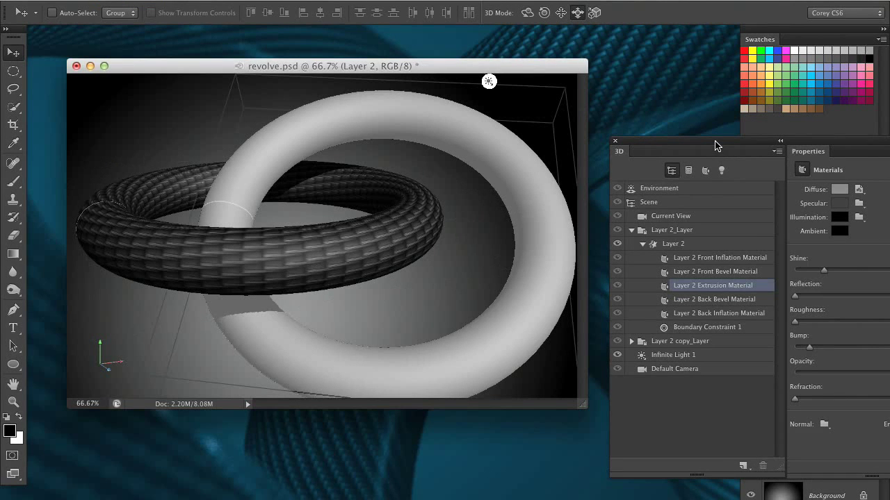
left_click_drag(715, 144, 480, 142)
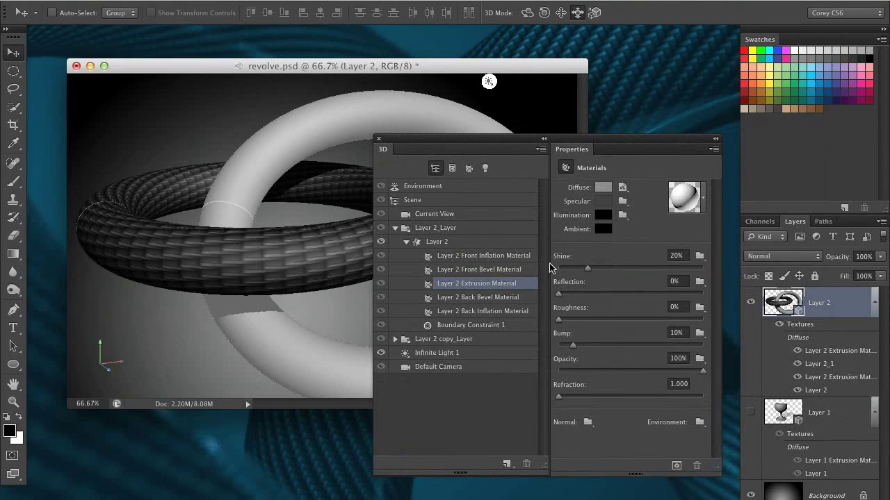
left_click(461, 242)
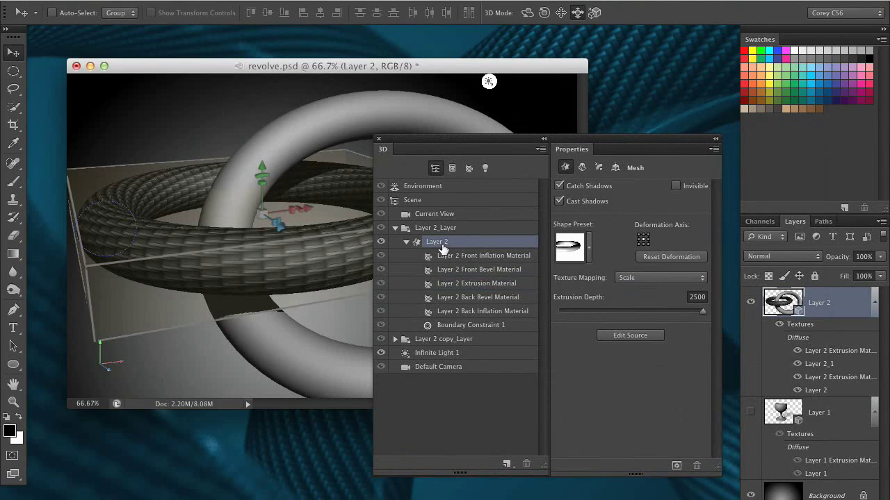
left_click(407, 242)
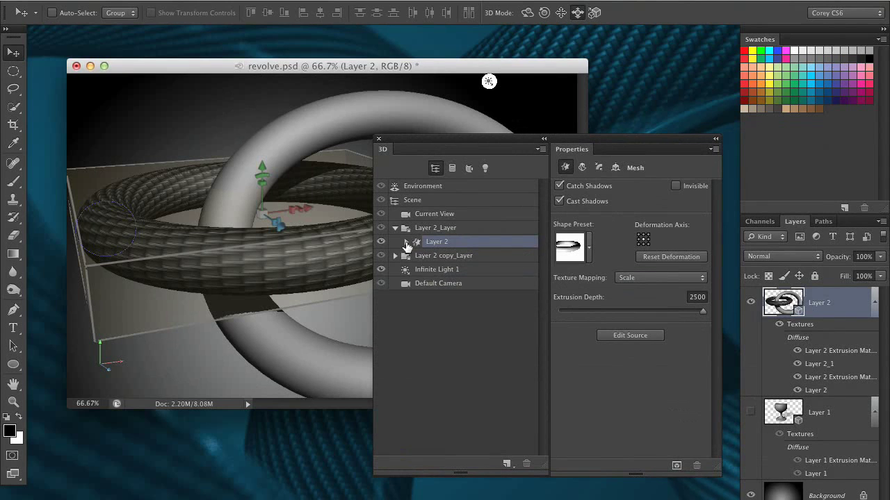
left_click(406, 242)
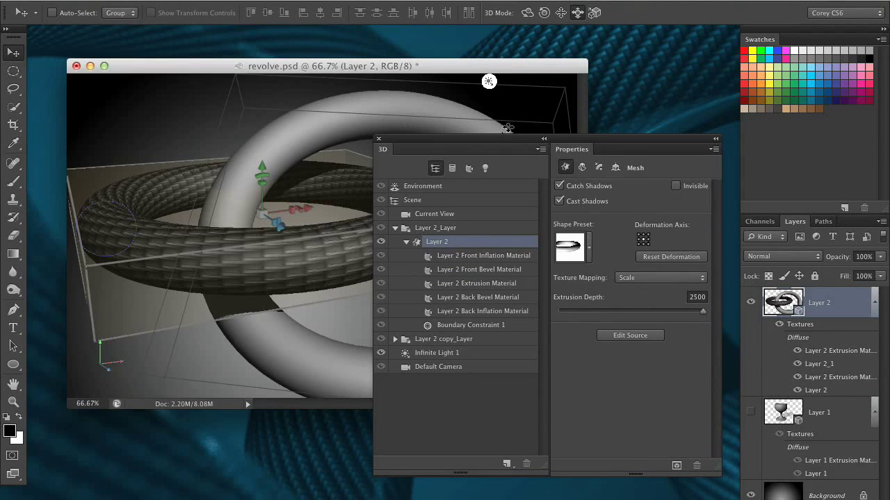
left_click_drag(506, 144, 465, 139)
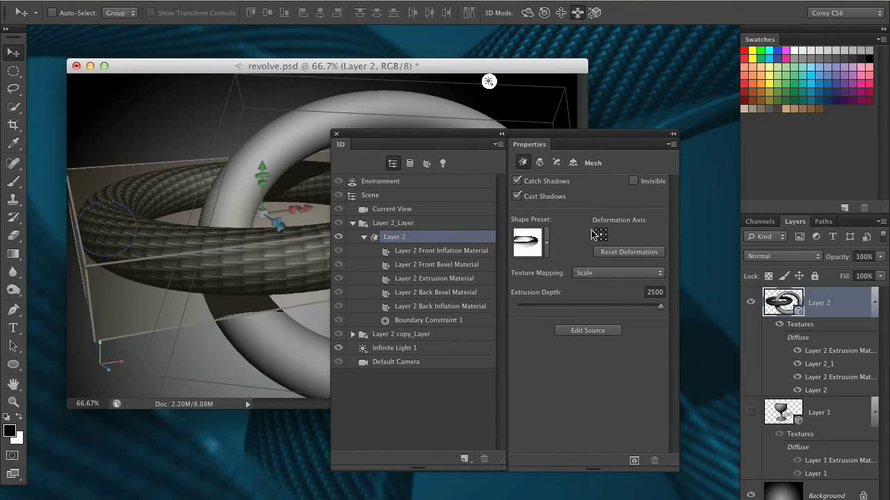
Set the texture mapping of the horizontal ring's Layer 2 mesh to Tile, keeping the ring in view beside the panels.
left_click_drag(550, 138, 678, 152)
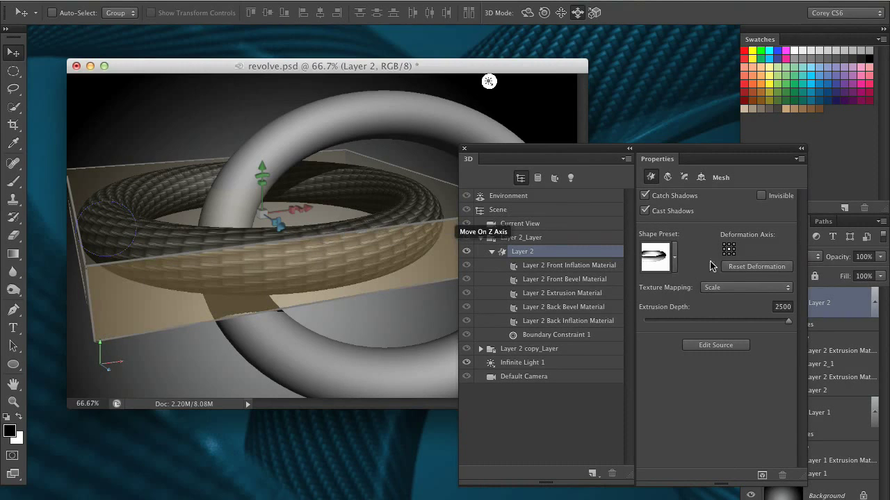
left_click(724, 289)
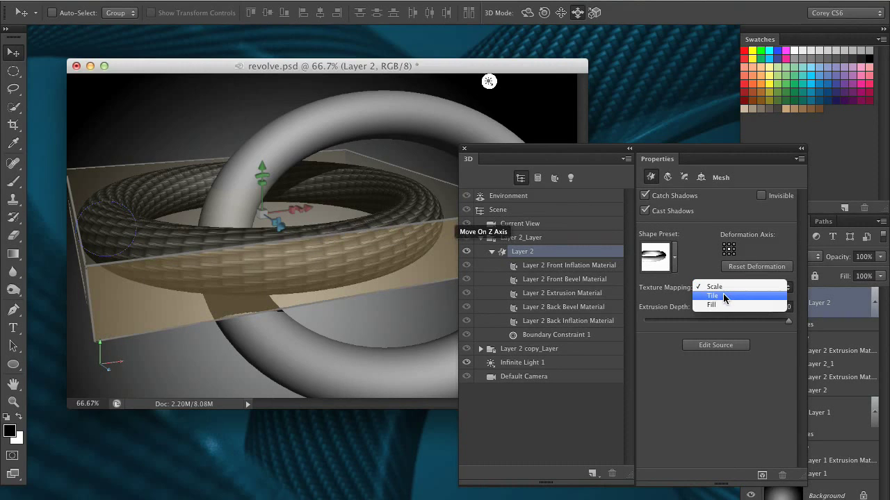
left_click(723, 295)
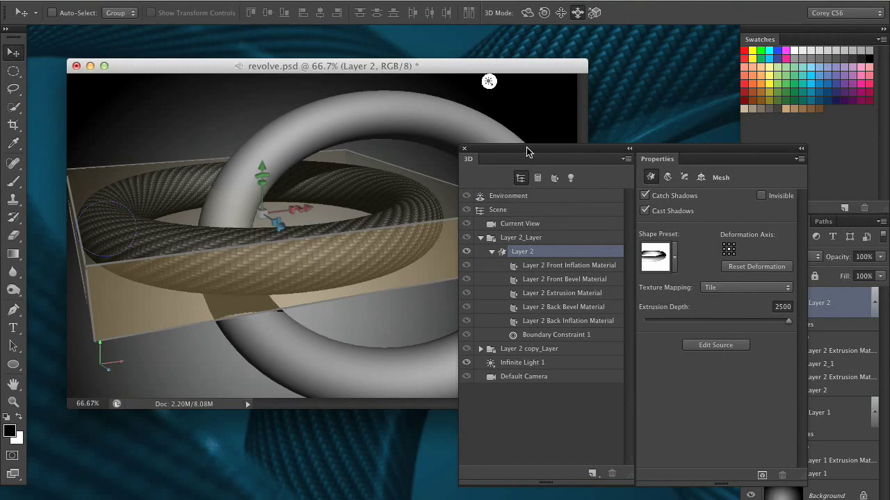
left_click_drag(530, 148, 549, 144)
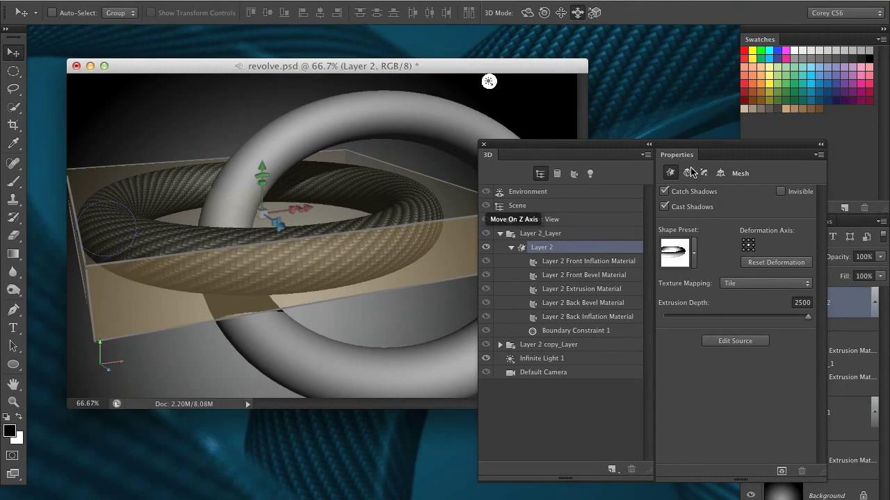
left_click_drag(640, 144, 581, 134)
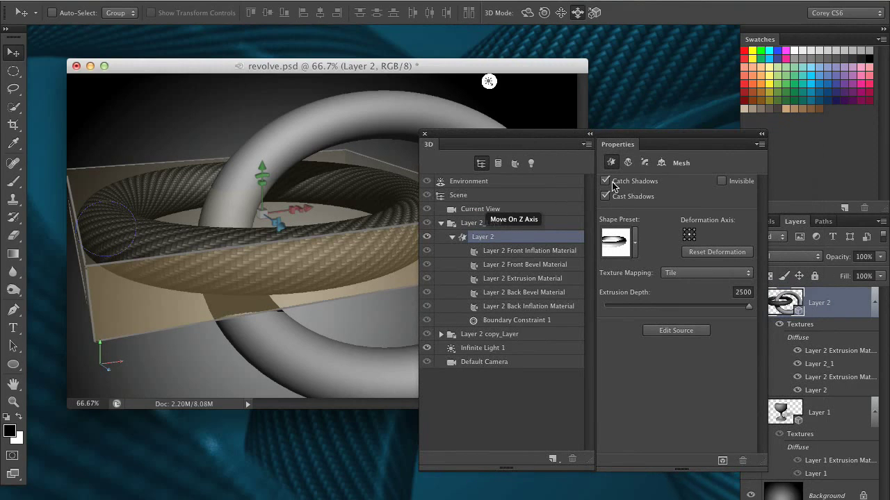
Scale the UV properties of the Layer 2 Extrusion Material's diffuse texture to 217.53% U and 206.19% V.
left_click(529, 279)
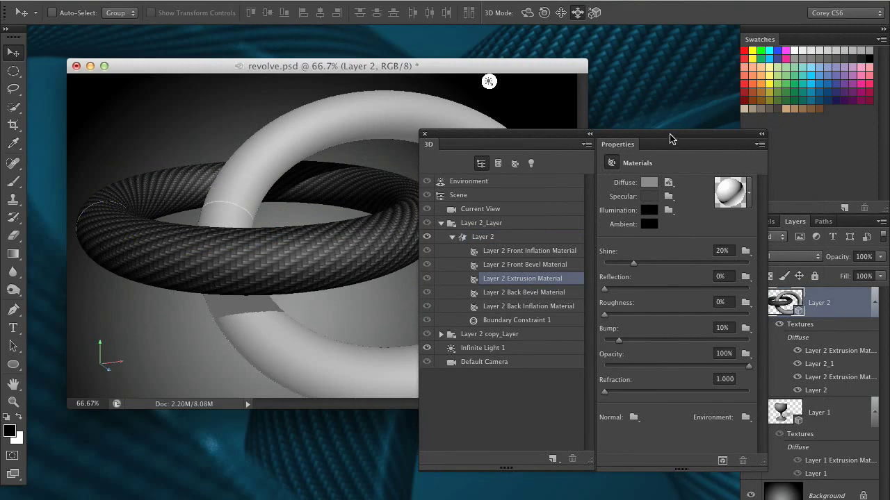
left_click_drag(669, 137, 632, 126)
left_click(632, 174)
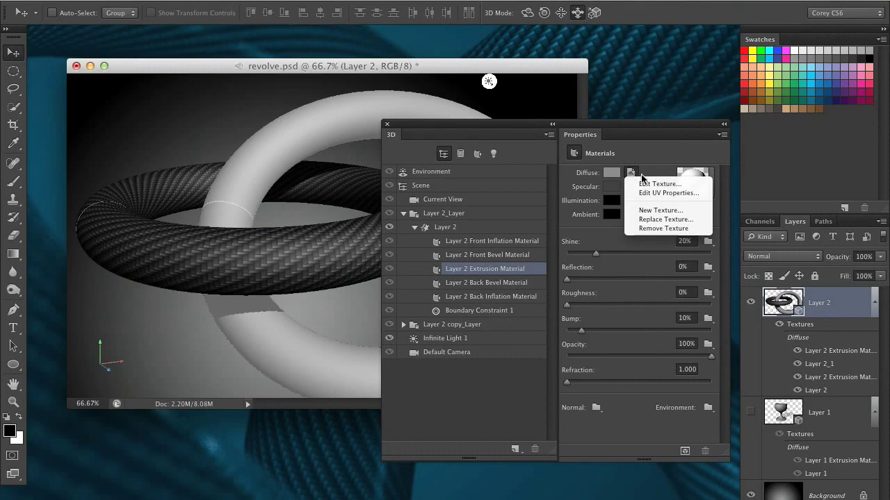
left_click(693, 193)
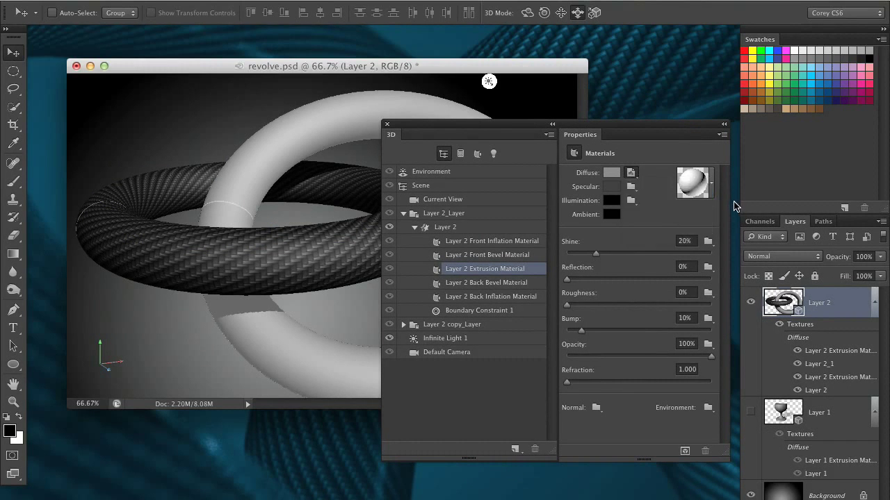
left_click_drag(561, 241, 531, 238)
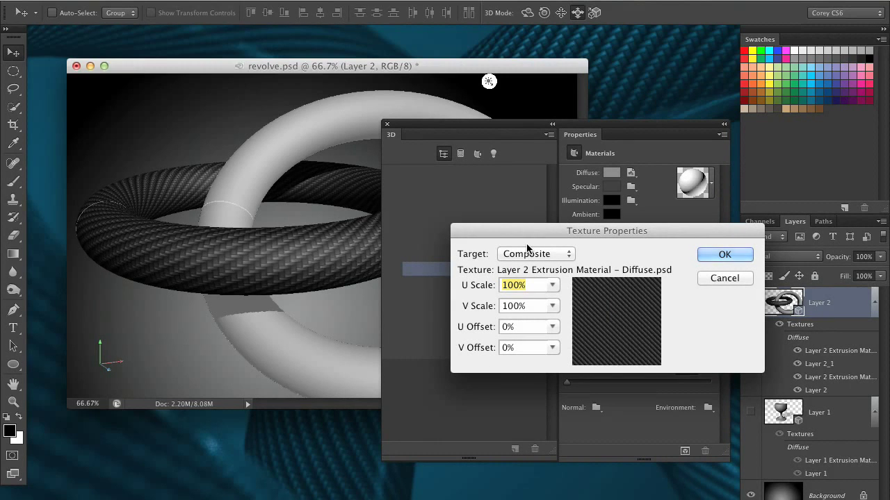
left_click(553, 285)
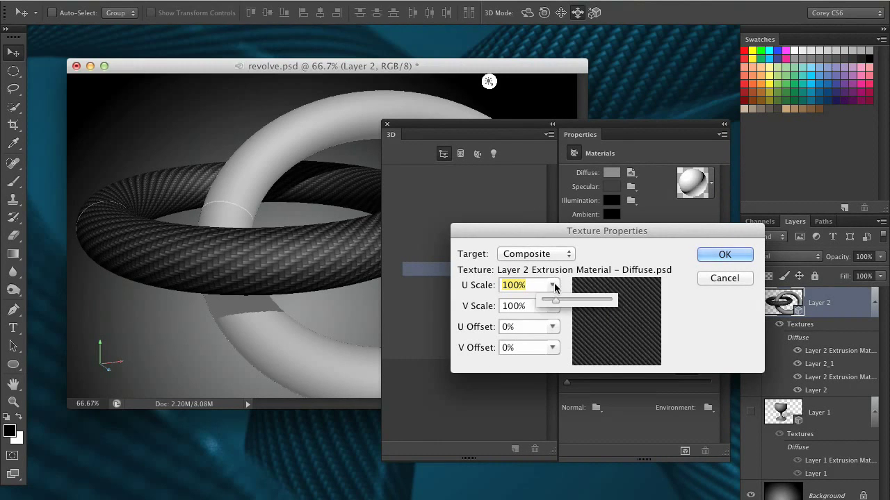
mouse_move(560, 305)
left_mouse_down()
mouse_move(569, 305)
mouse_move(561, 322)
left_mouse_up()
left_click(556, 311)
left_click(554, 307)
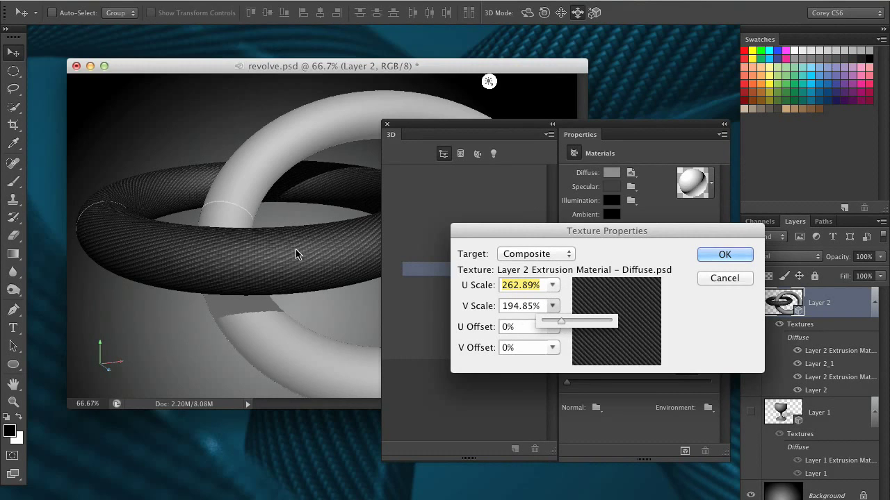
left_click_drag(549, 322, 563, 326)
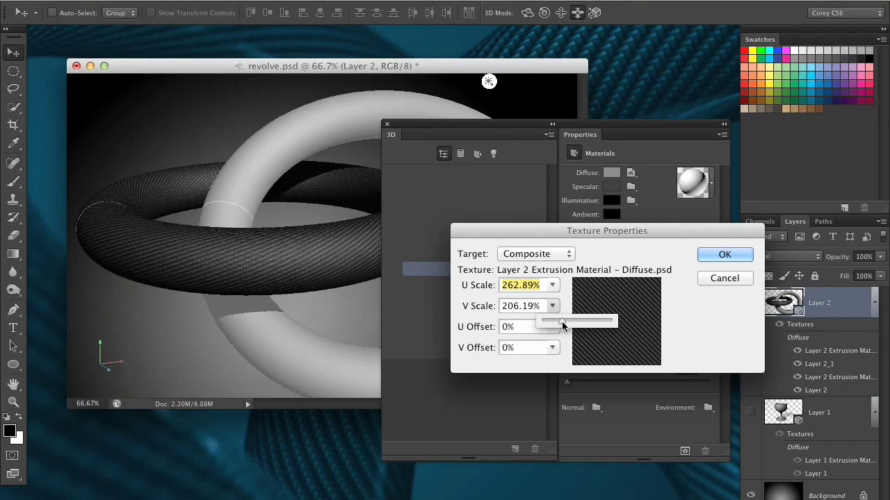
left_click_drag(552, 286, 554, 308)
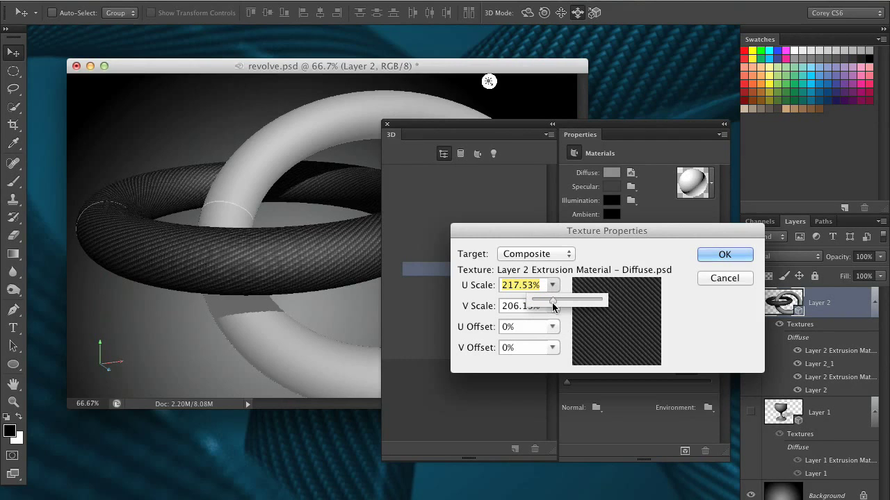
left_click(710, 258)
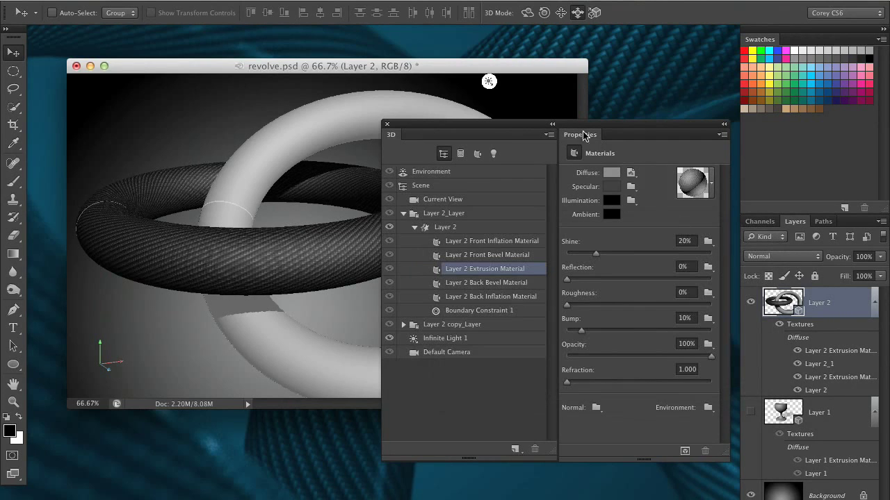
Create a new 700 × 699 pixel diffuse texture with a white background for the vertical ring's Layer 2 Extrusion Material_0.
left_click_drag(584, 123, 662, 152)
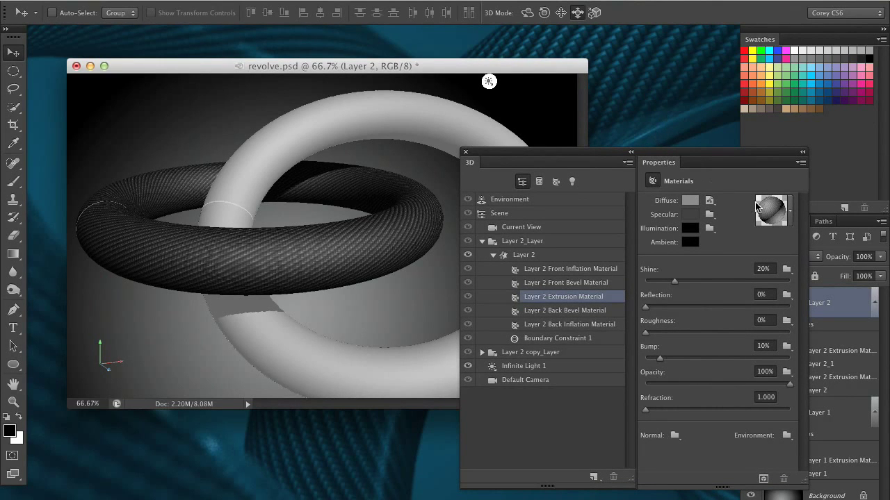
left_click_drag(615, 154, 575, 146)
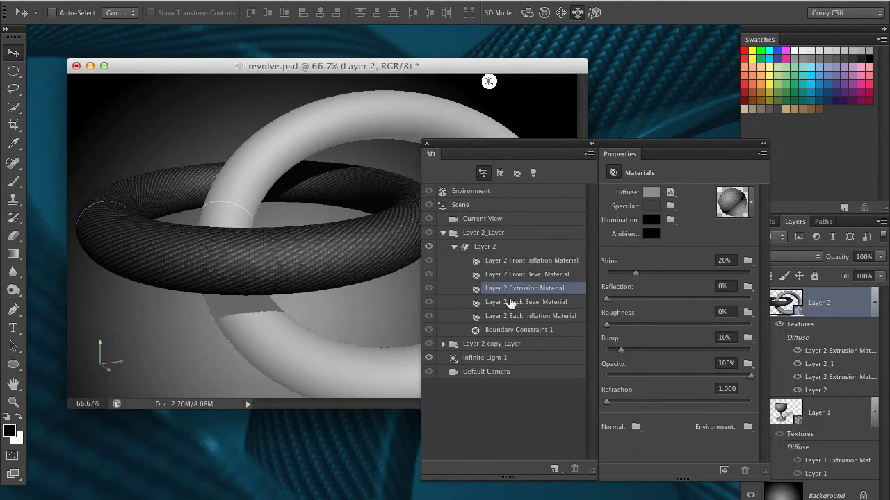
left_click(443, 343)
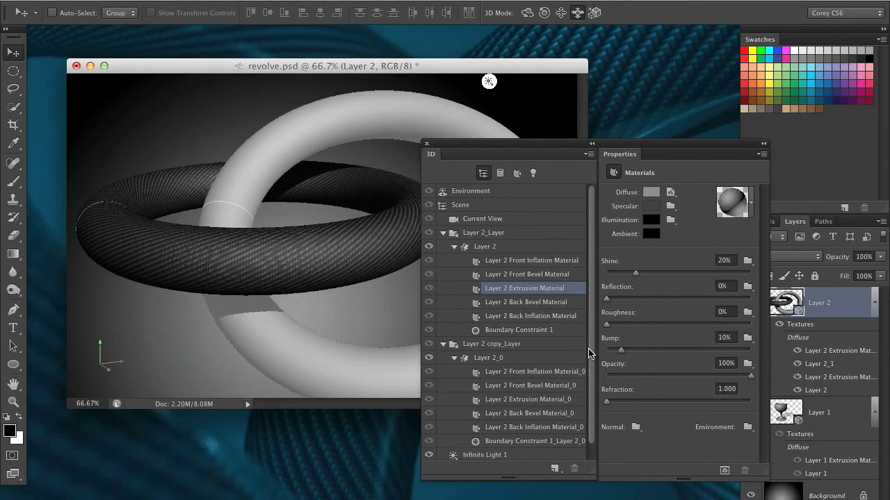
left_click_drag(590, 352, 584, 400)
left_click(536, 387)
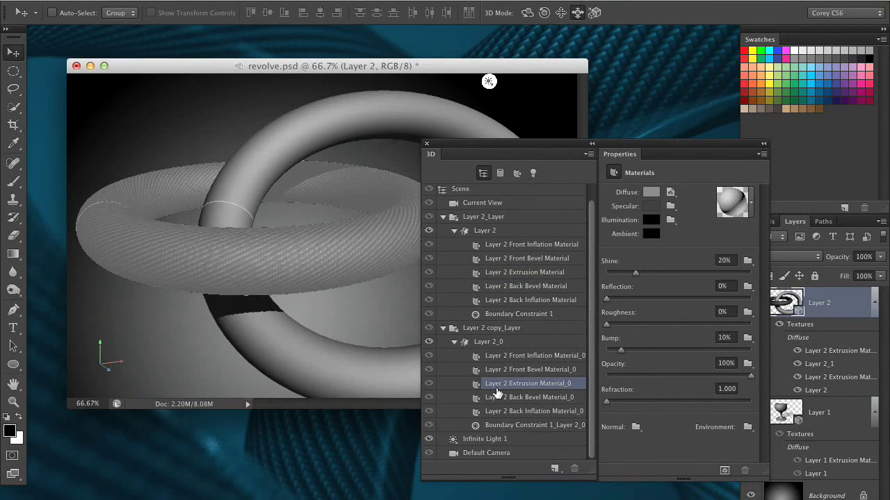
left_click(672, 192)
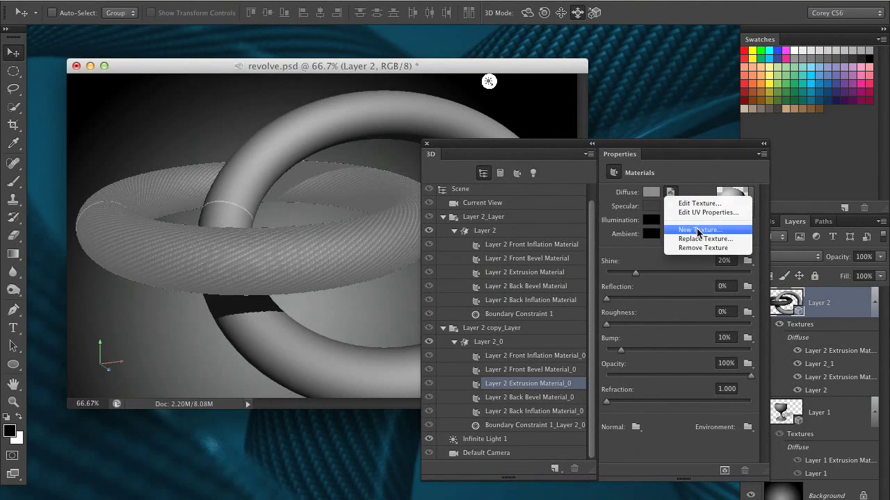
left_click(724, 235)
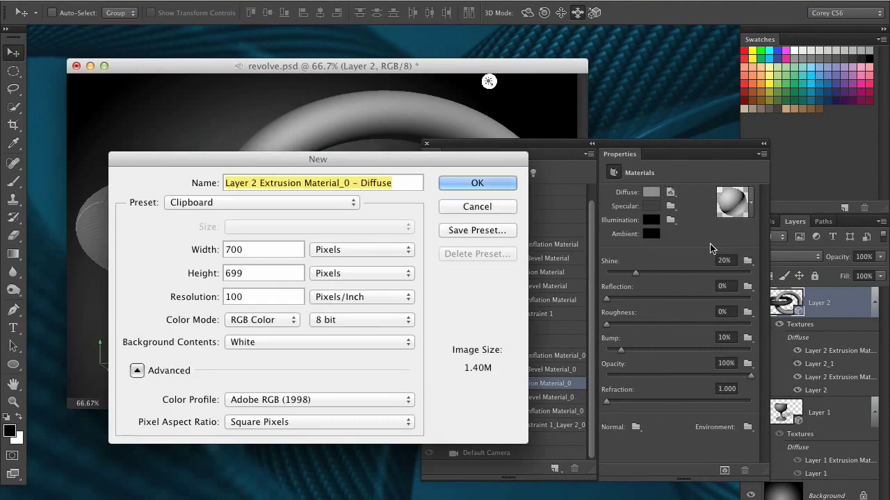
left_click(495, 184)
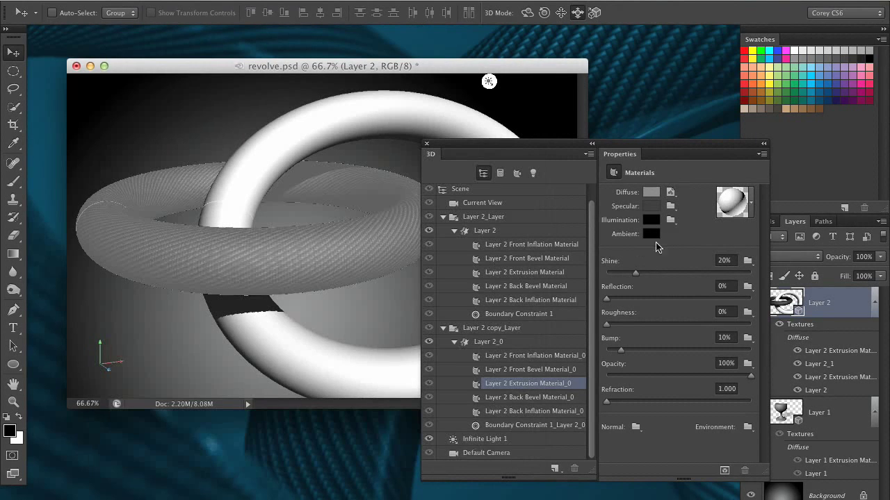
Open the Layer 2 Extrusion Material_0 diffuse texture for editing, paste the copied weave pattern, and close it with the changes saved.
left_click(670, 193)
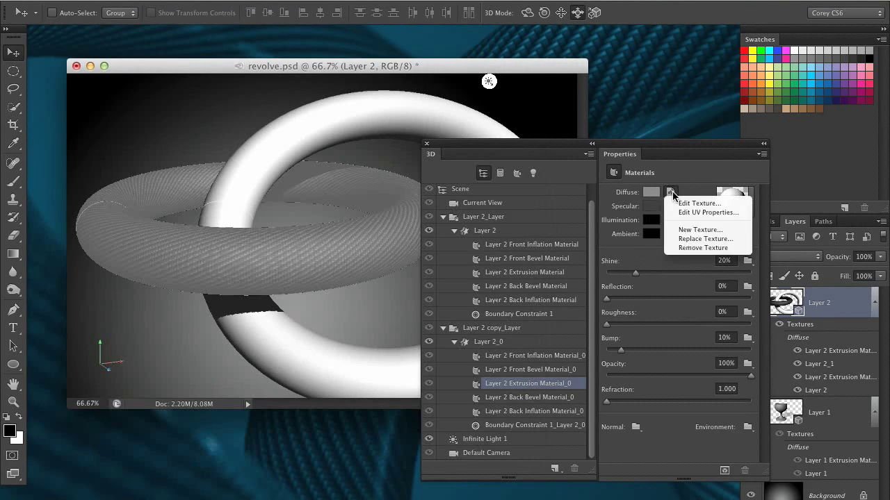
left_click(730, 205)
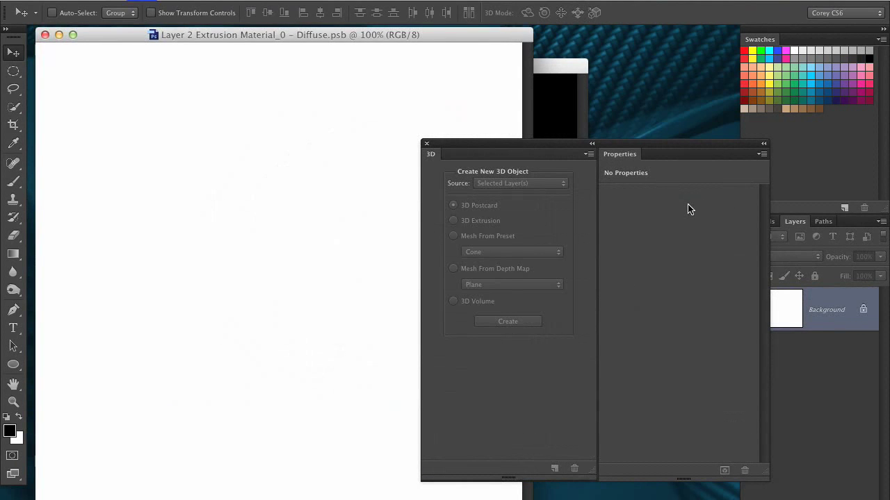
key("super+v")
left_click(157, 4)
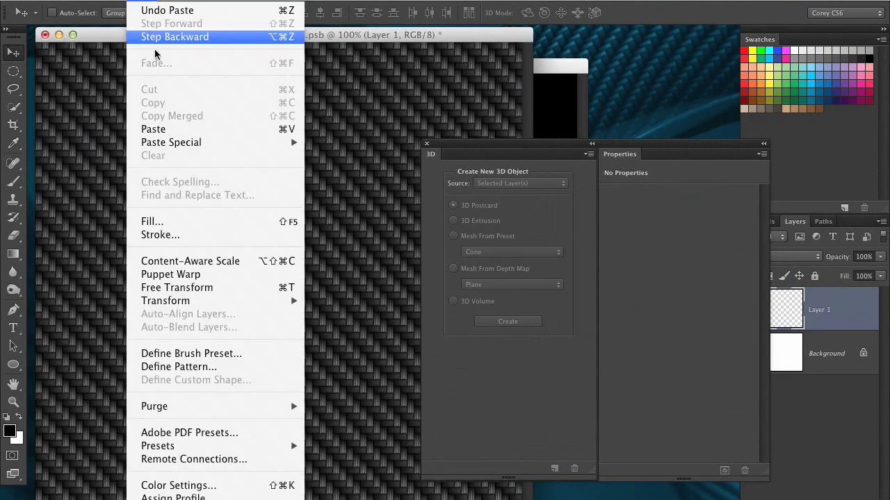
left_click(78, 170)
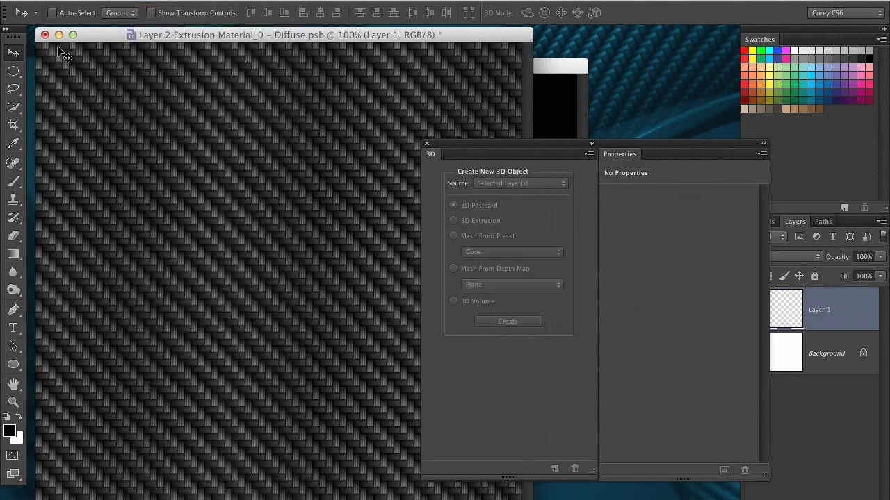
left_click(46, 34)
left_click(559, 199)
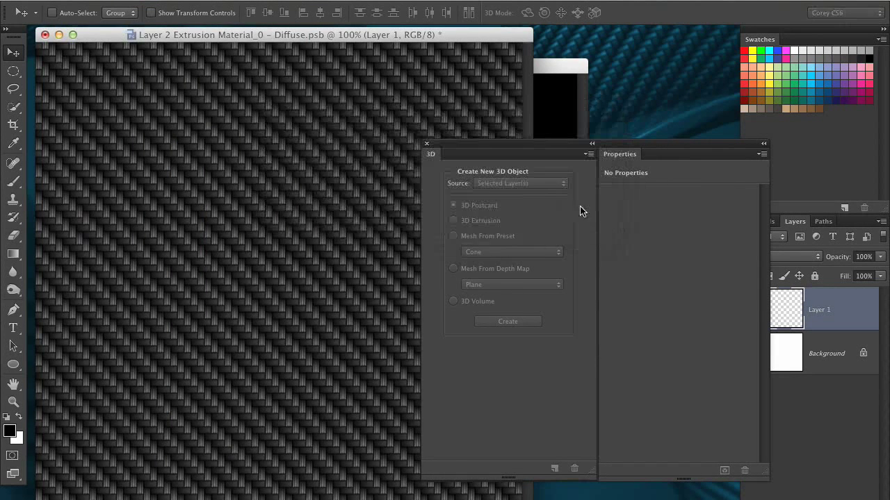
Set the texture mapping of the vertical ring's Layer 2_0 mesh to Tile.
left_click_drag(494, 148, 570, 132)
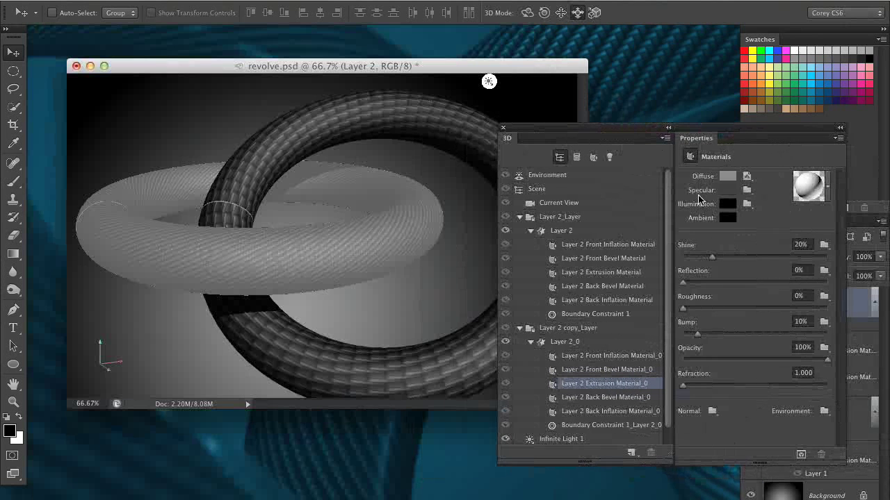
left_click(587, 342)
left_click(775, 266)
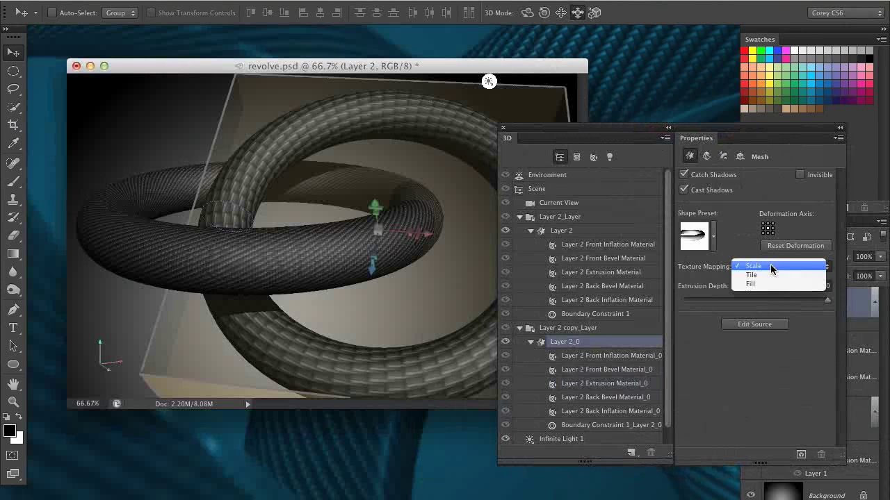
left_click(772, 277)
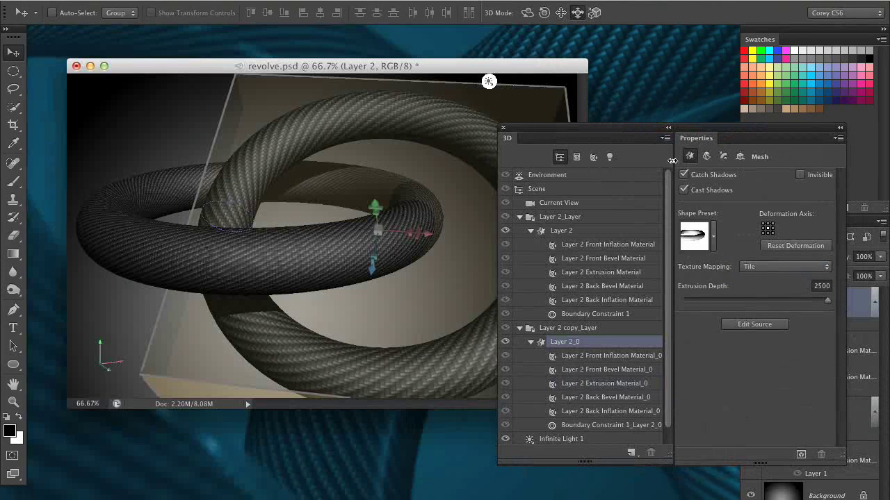
Scale the UV properties of the Layer 2 Extrusion Material_0 diffuse texture to 194.85% U and 183.51% V.
left_click(603, 383)
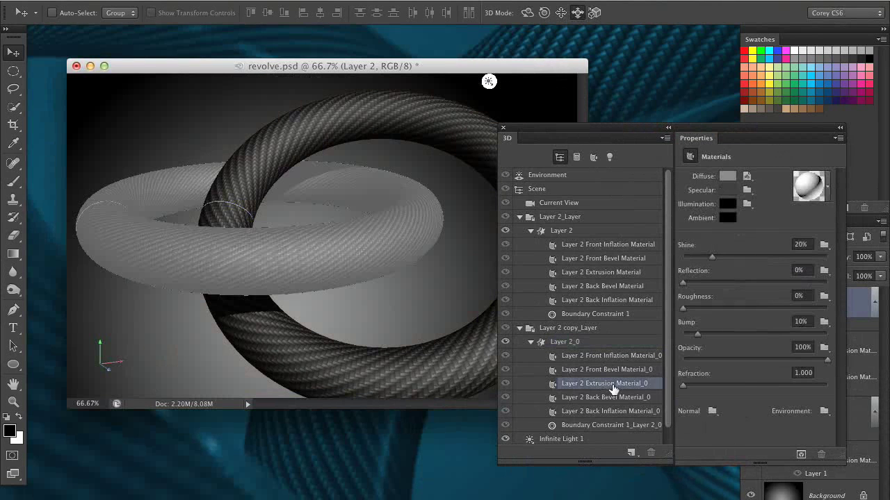
left_click(746, 177)
left_click(770, 200)
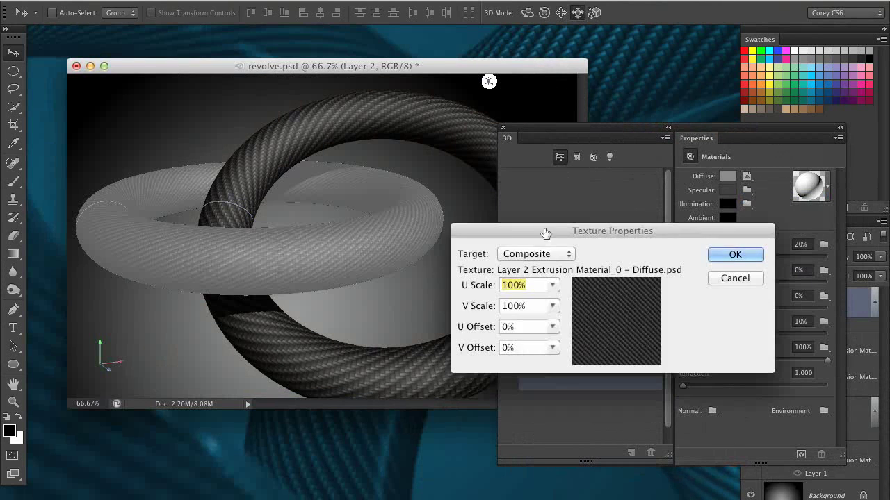
left_click_drag(554, 286, 563, 323)
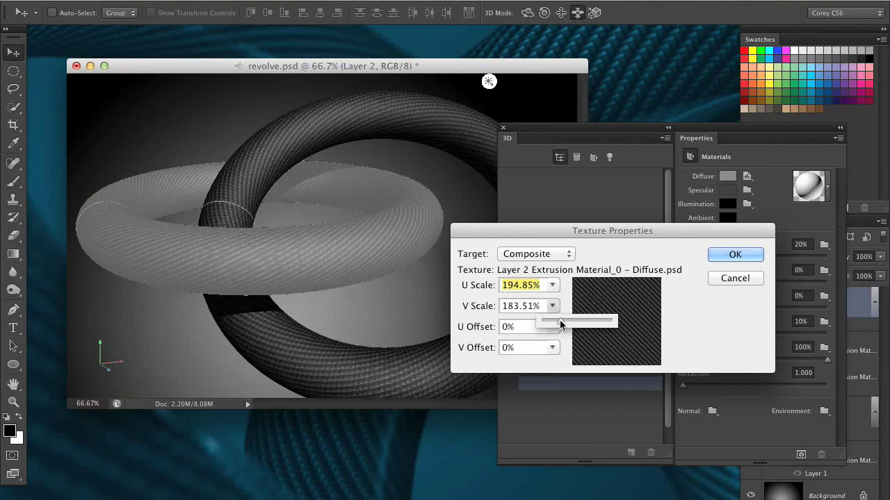
left_click(749, 257)
left_click(750, 257)
Uncover both rings, orbit the Current View camera slightly around them, and switch to the camera slide mode.
left_click_drag(578, 132, 664, 137)
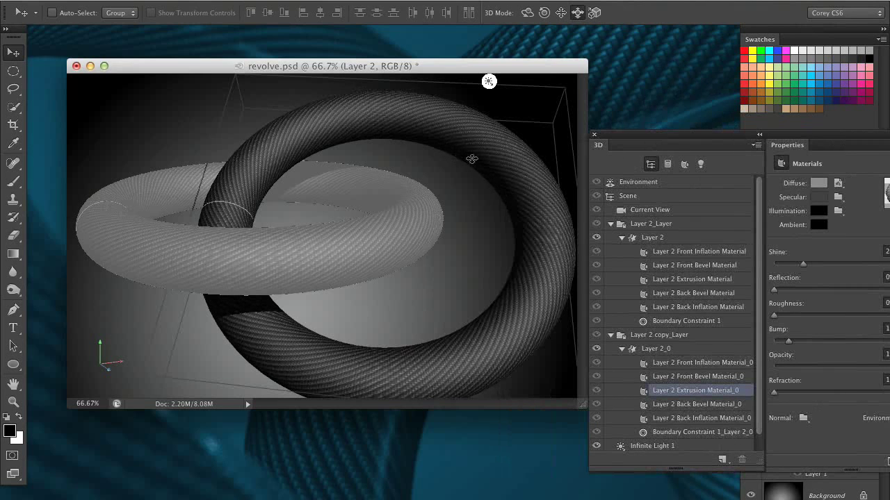
left_click(667, 211)
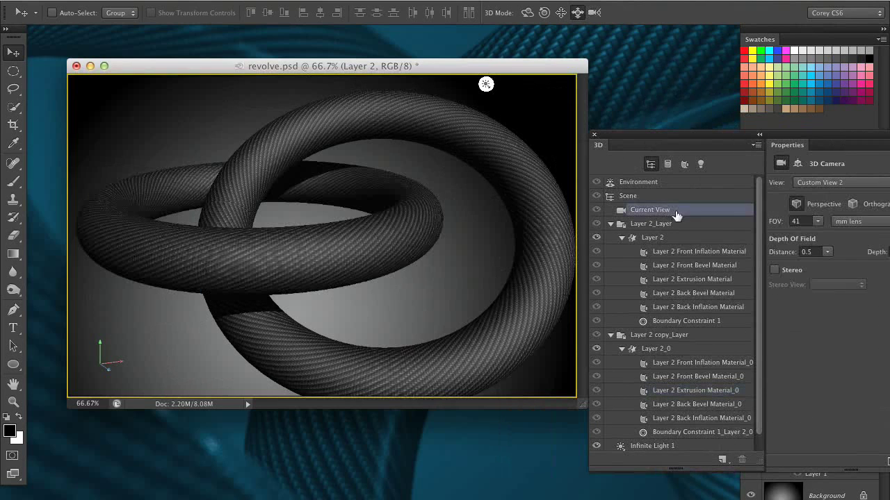
left_click(528, 13)
left_click_drag(538, 103, 572, 88)
left_click(577, 12)
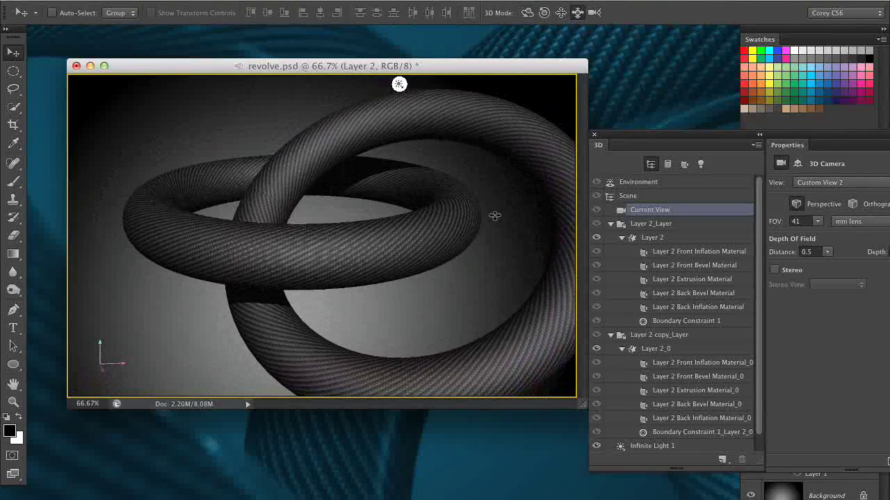
Slide the Current View camera closer to the rings and reframe them so they extend beyond the canvas edges.
left_click_drag(492, 215, 442, 272)
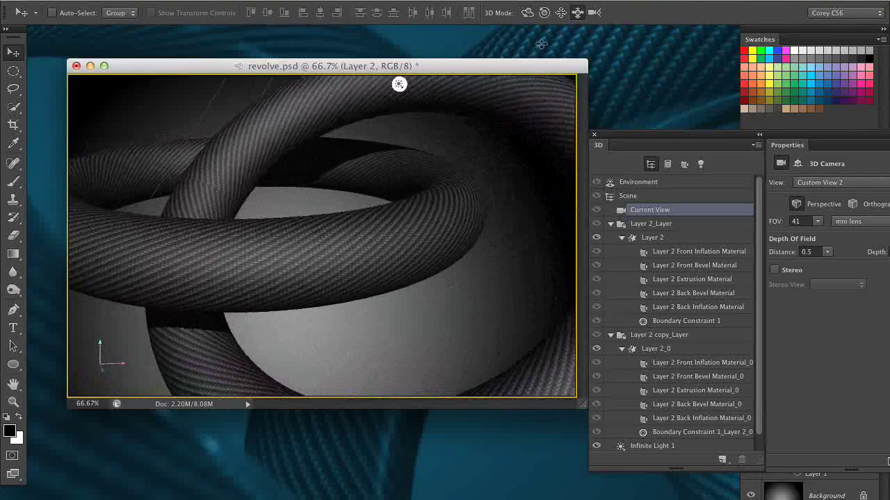
left_click_drag(502, 167, 481, 150)
left_click_drag(653, 144, 511, 117)
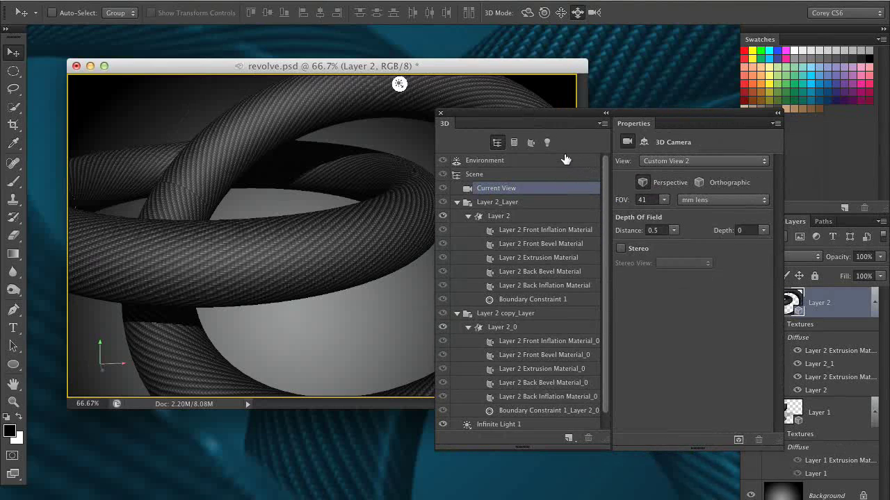
left_click(547, 143)
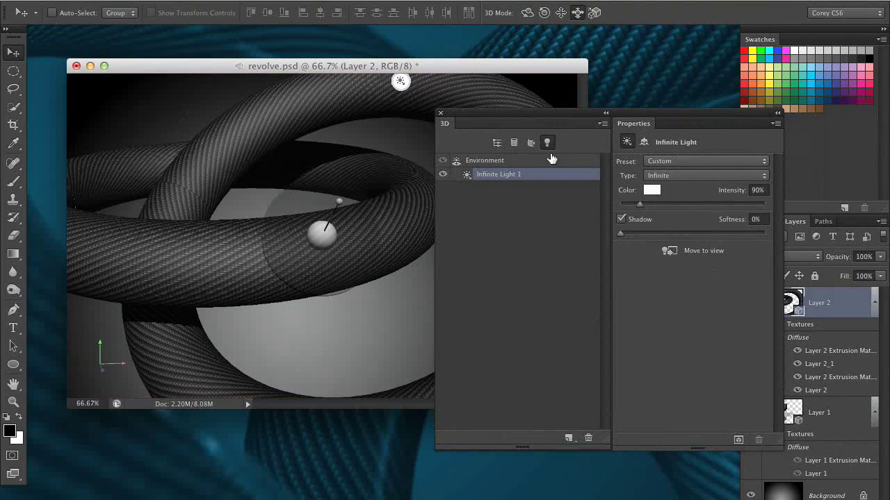
left_click_drag(528, 114, 556, 112)
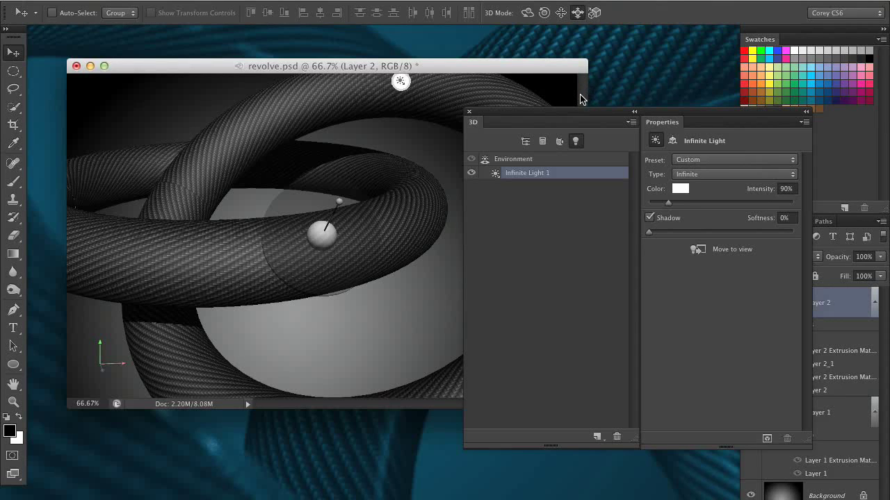
left_click_drag(564, 117, 571, 148)
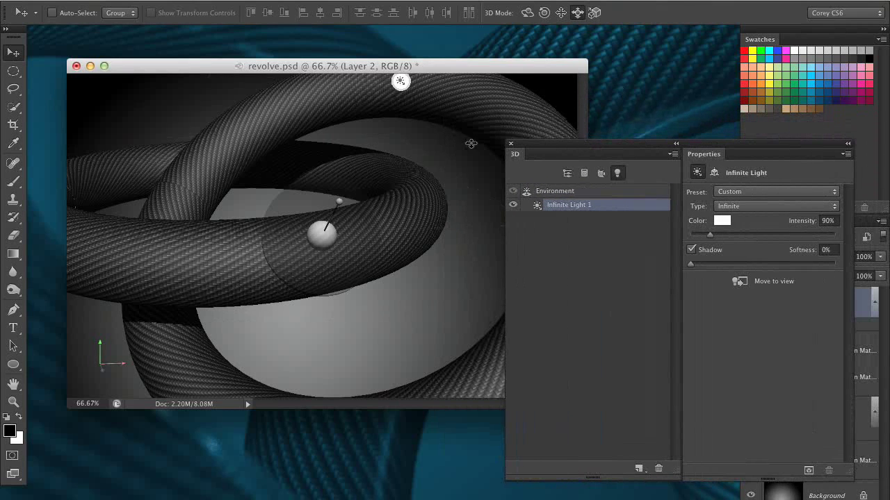
left_click(567, 173)
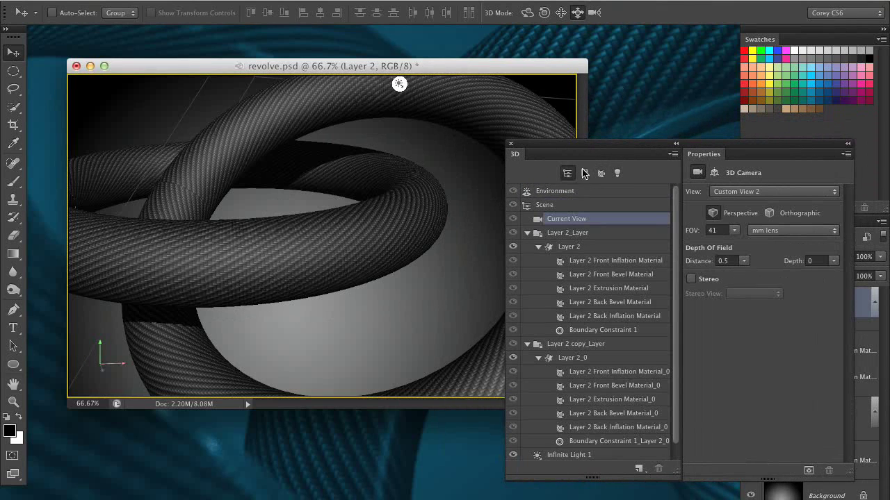
Enlarge the scene list and set the reflection of the Layer 2 Extrusion Material to 75%.
left_click_drag(581, 148, 529, 105)
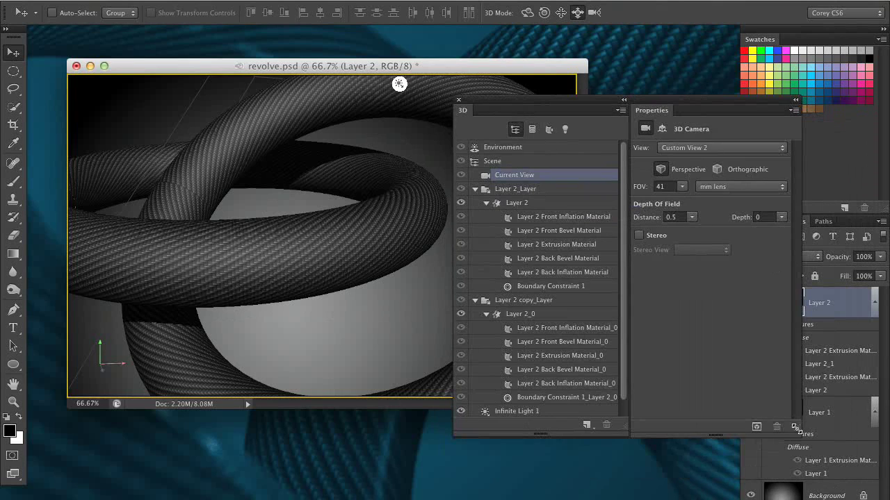
left_click_drag(797, 429, 773, 493)
left_click_drag(624, 426, 619, 477)
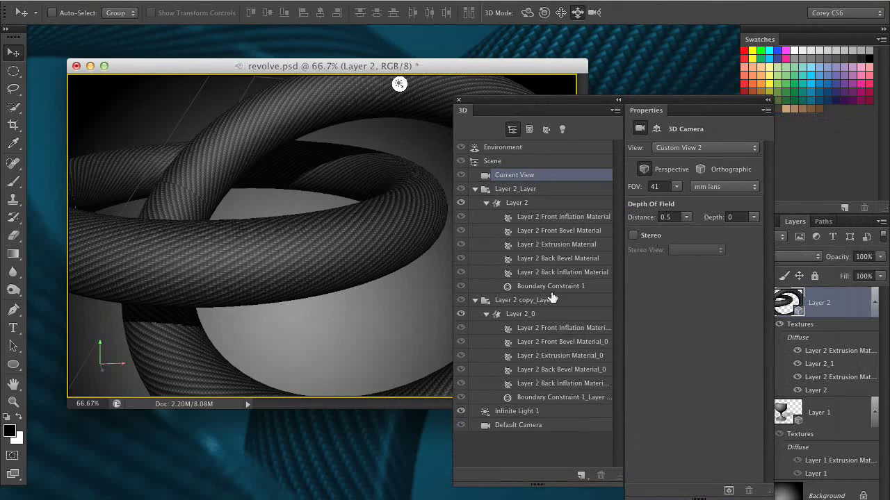
left_click(560, 246)
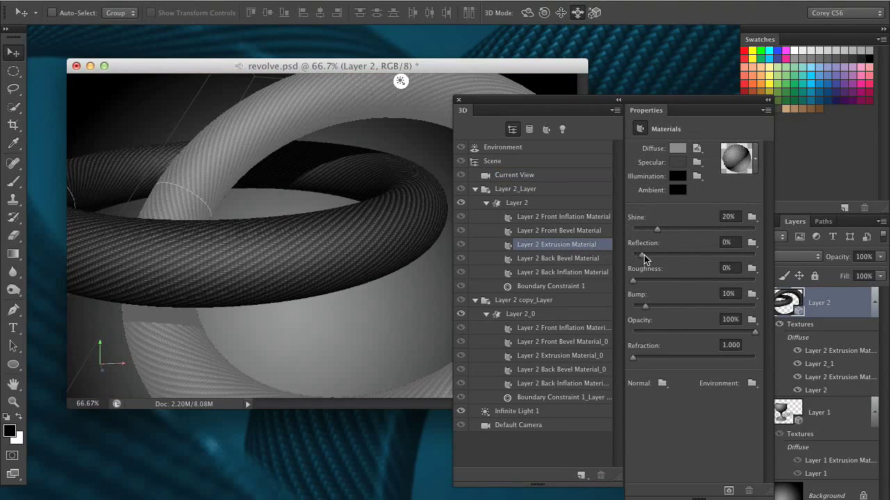
left_click_drag(633, 255, 762, 255)
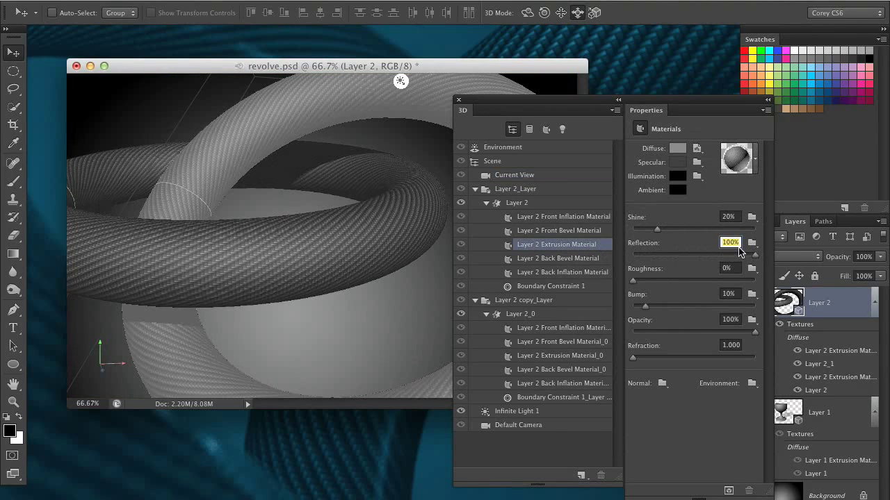
left_click(738, 242)
type("75")
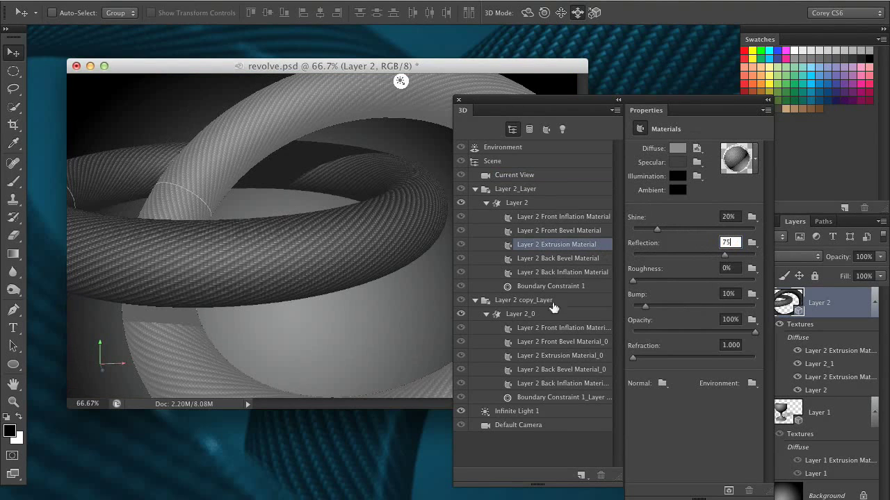
Set the reflection of the horizontal ring's Layer 2 Extrusion Material_0 to 75%.
left_click(592, 357)
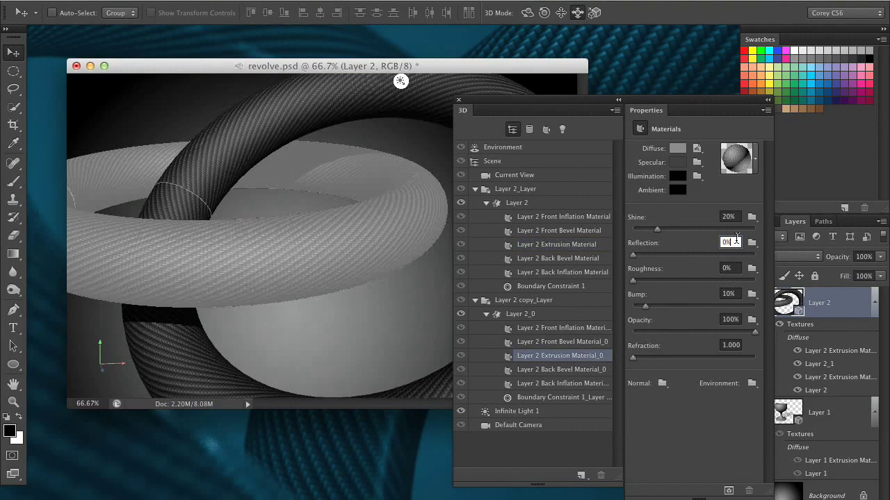
type("75")
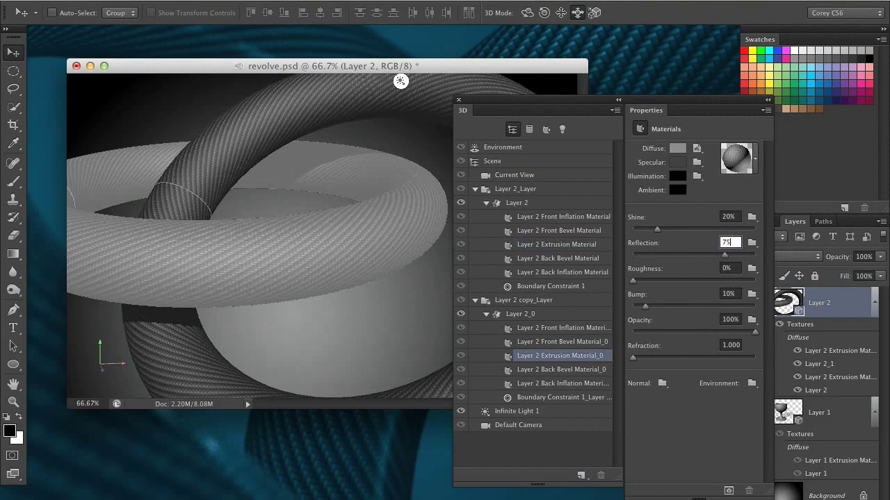
key("Return")
Enlarge the revolve.psd window to uncover the whole canvas, run a test render of the rings, and stop it partway.
left_click_drag(577, 106, 741, 155)
left_click_drag(582, 406, 638, 444)
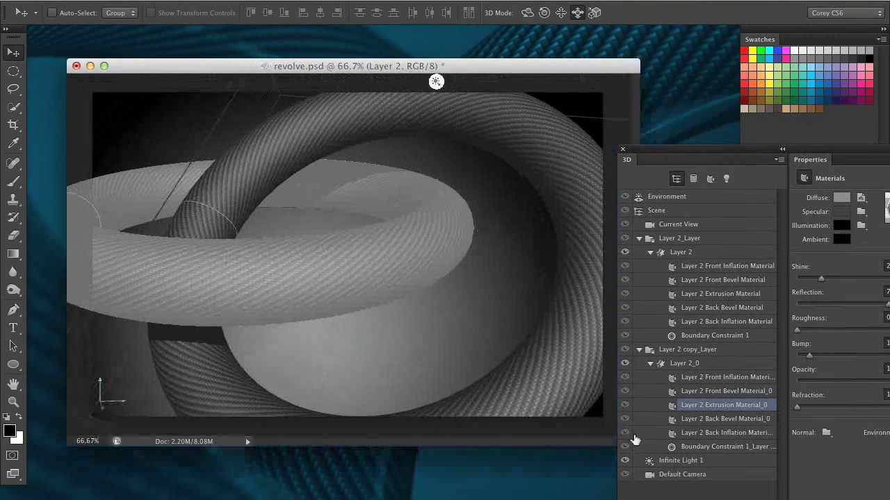
left_click_drag(508, 65, 490, 61)
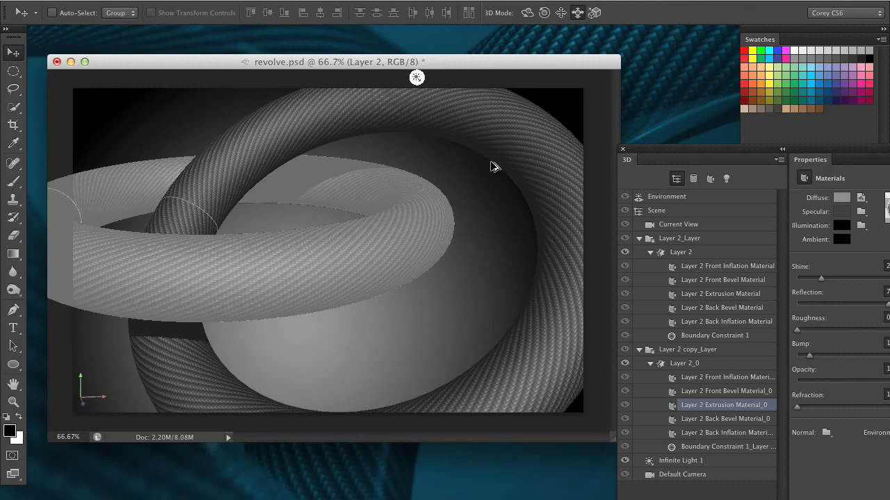
key("super+alt+shift+r")
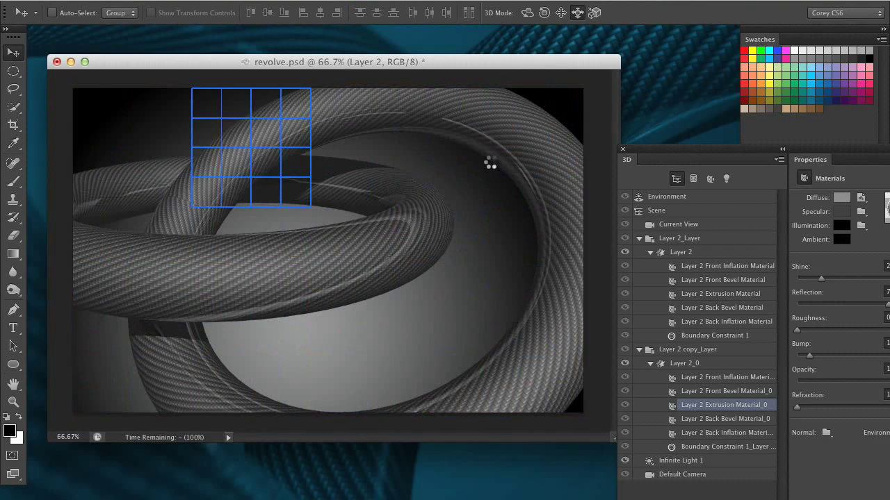
left_click(490, 164)
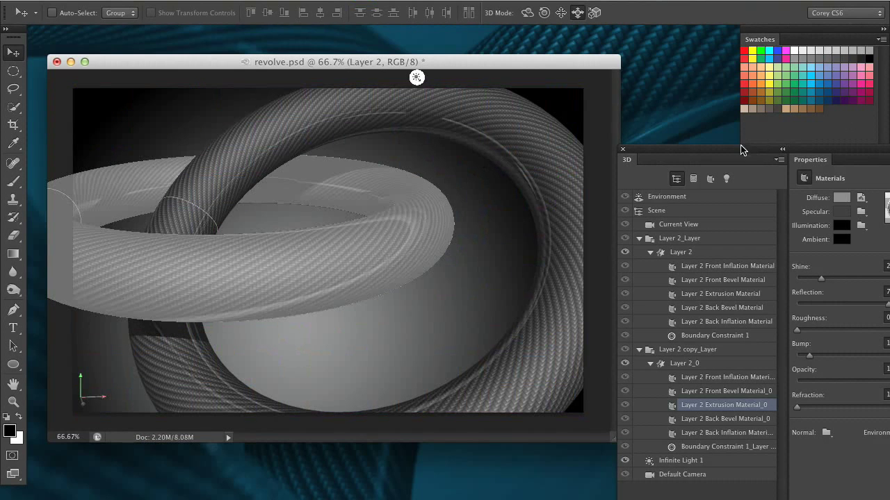
Add a point light to the scene and slide it toward the front right part of the horizontal ring.
left_click_drag(741, 147, 580, 95)
left_click(566, 127)
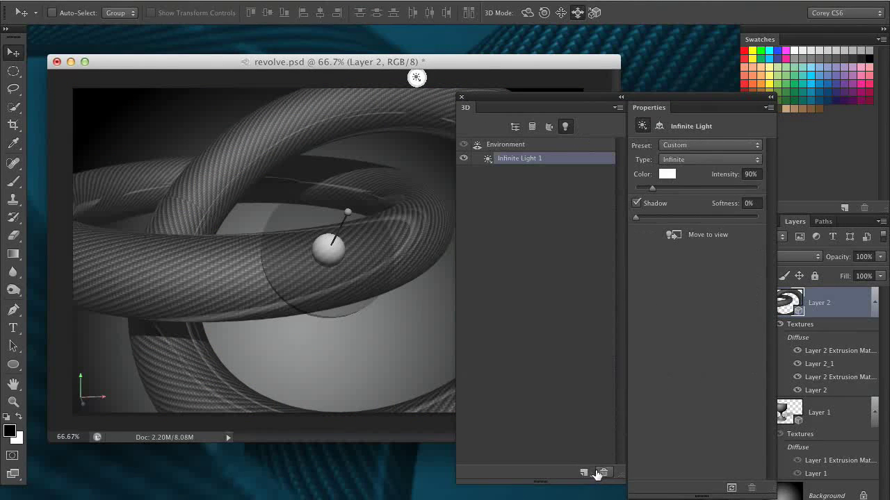
left_click(585, 473)
left_click(636, 455)
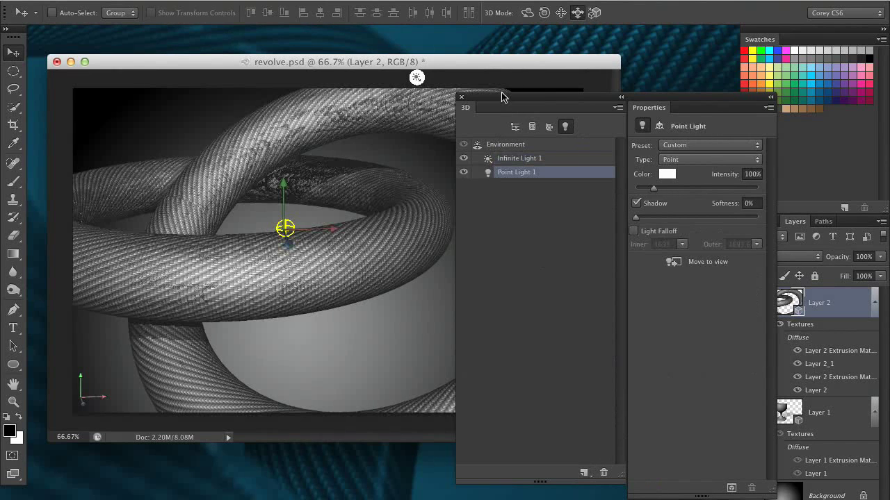
left_click_drag(503, 97, 632, 108)
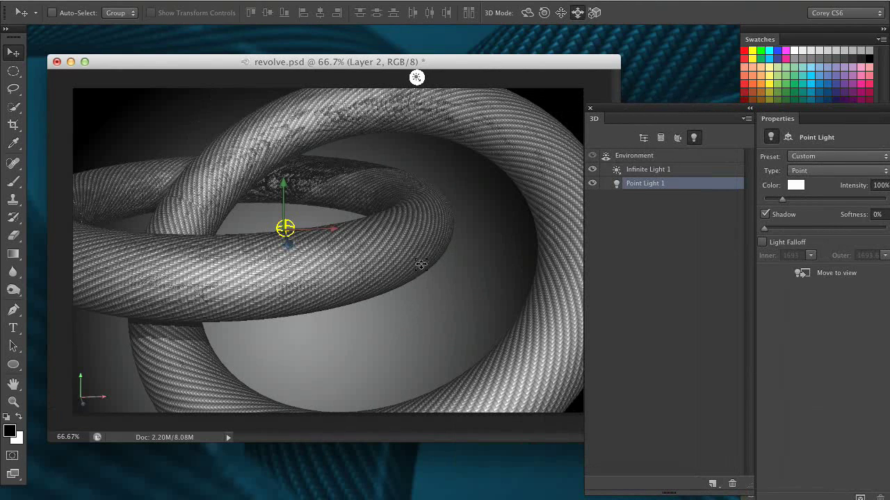
left_click_drag(425, 252, 431, 239)
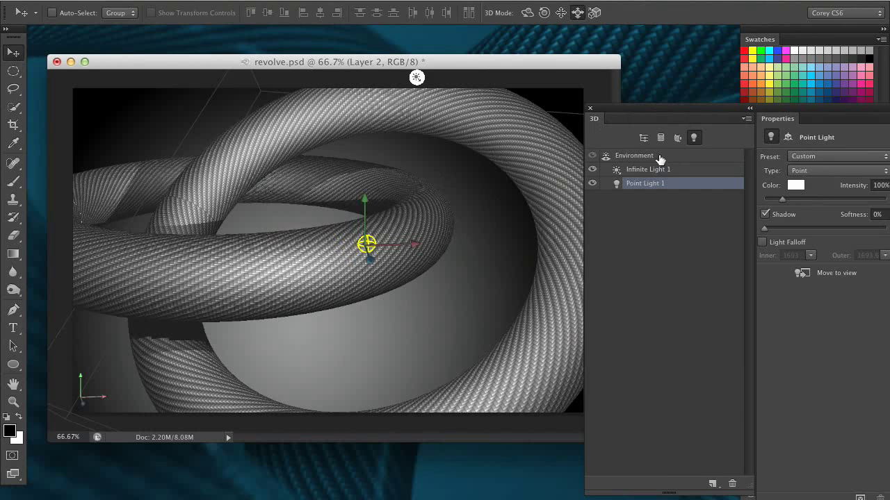
Set the shine of the Layer 2 Extrusion Material to 80% and of the Layer 2 Extrusion Material_0 to 78%.
left_click(643, 138)
left_click_drag(652, 110, 508, 118)
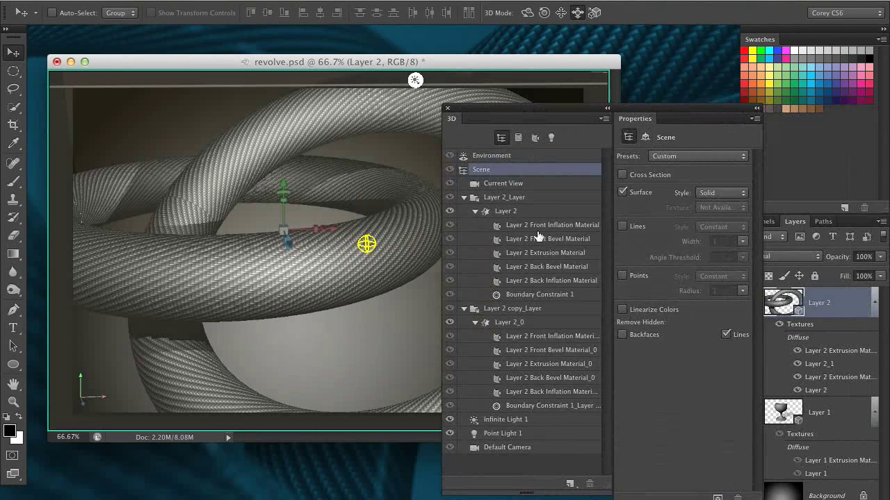
left_click(558, 255)
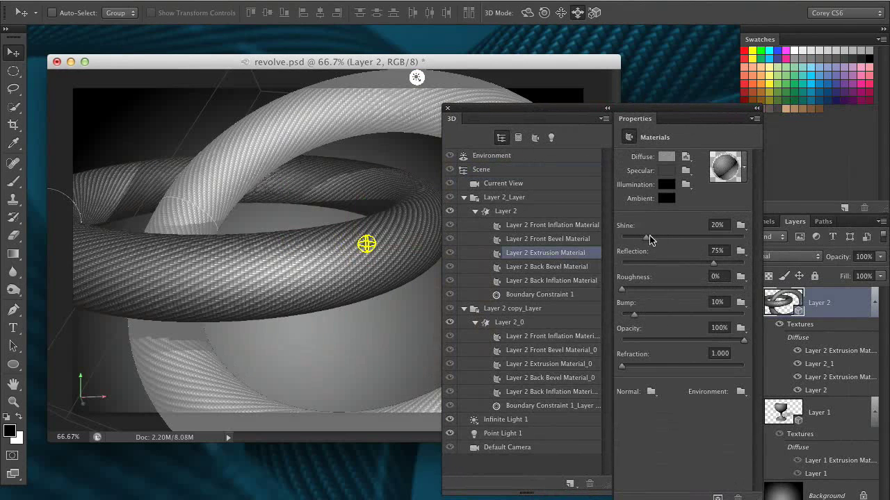
left_click_drag(673, 239, 722, 238)
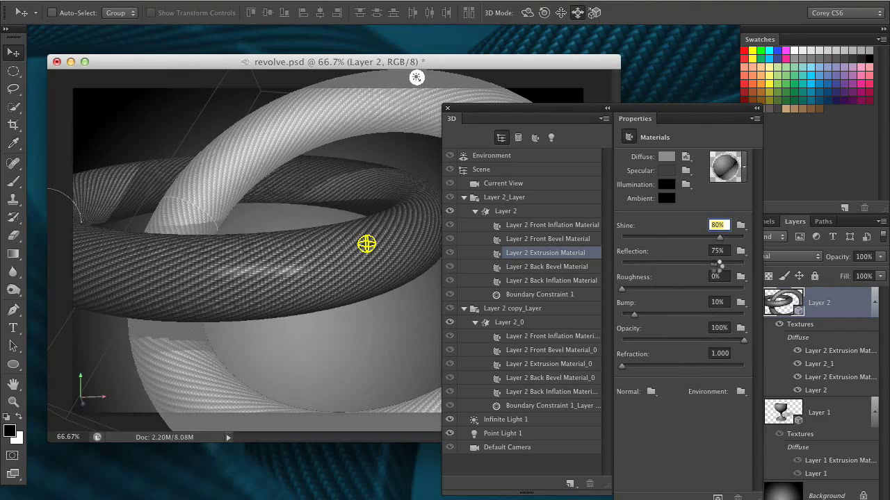
left_click(549, 365)
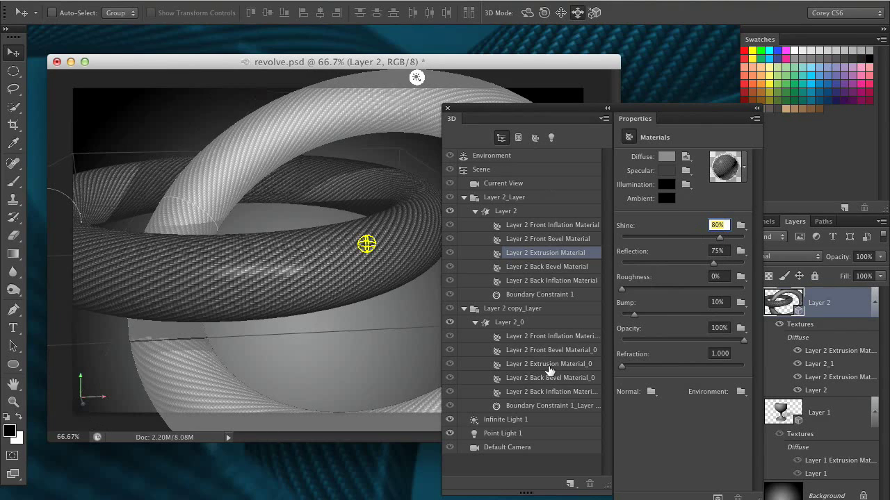
left_click_drag(657, 238, 717, 236)
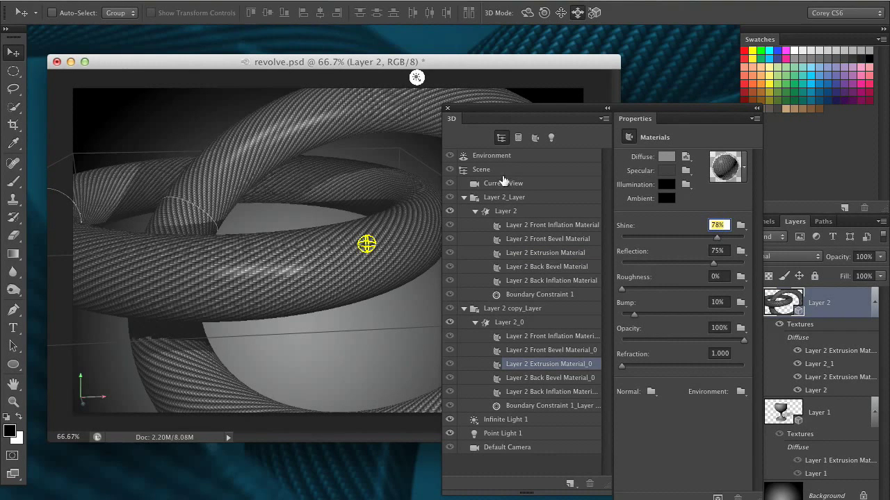
Raise the intensity of Point Light 1 to 138%.
left_click(551, 138)
left_click(540, 171)
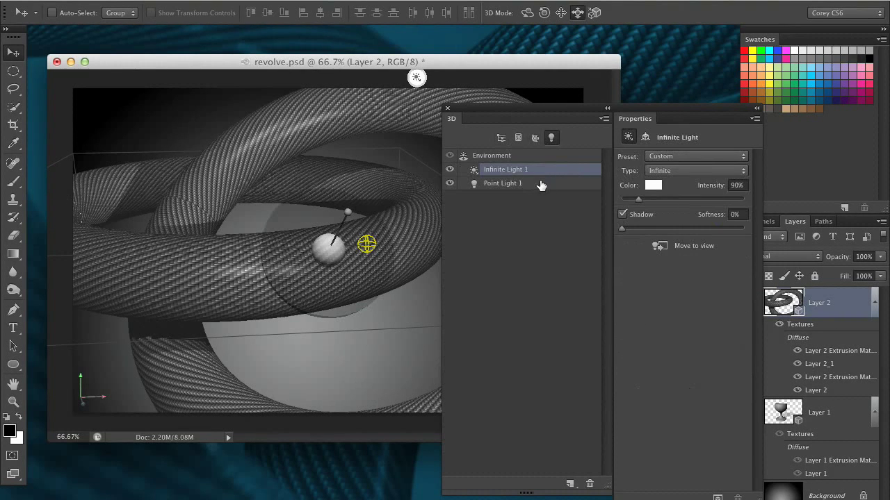
left_click(542, 185)
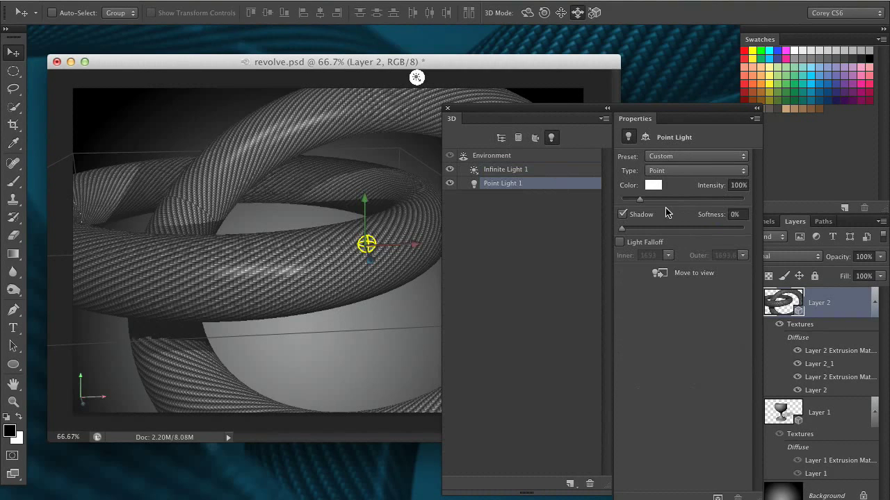
left_click_drag(645, 201, 650, 198)
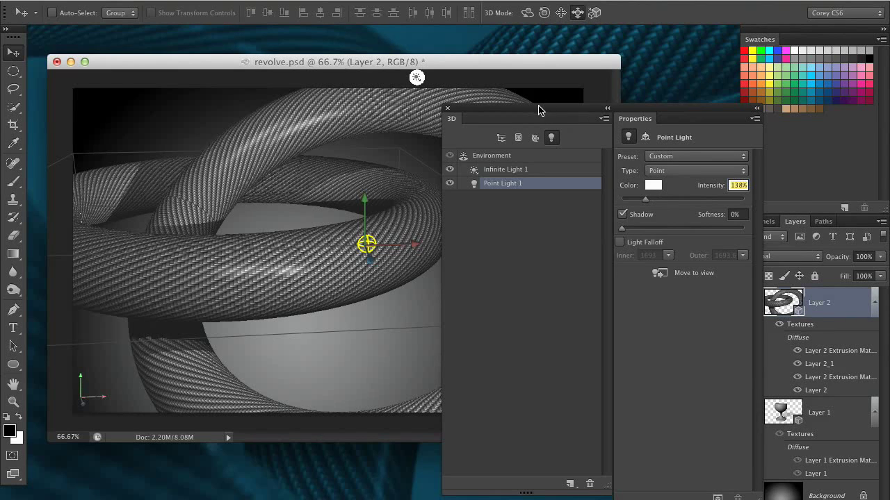
Review the material settings of the Layer 2 Extrusion Material.
left_click_drag(541, 110, 571, 125)
left_click(531, 153)
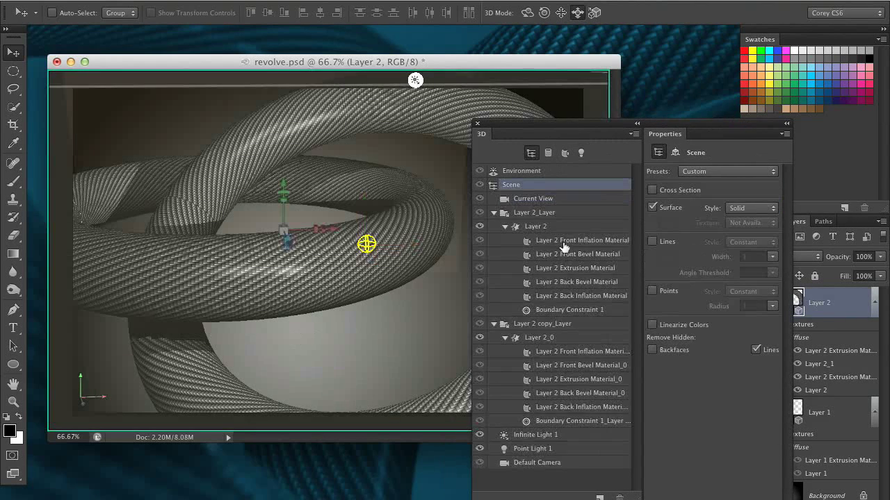
left_click(588, 269)
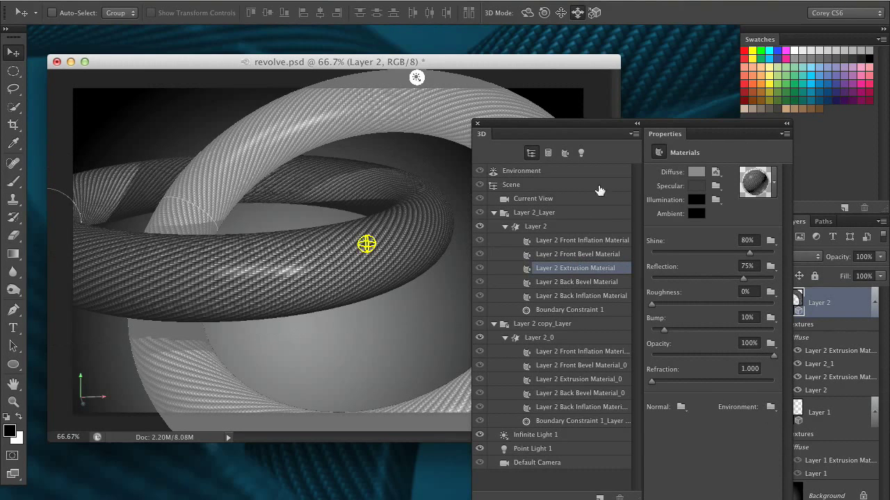
left_click_drag(576, 124, 585, 105)
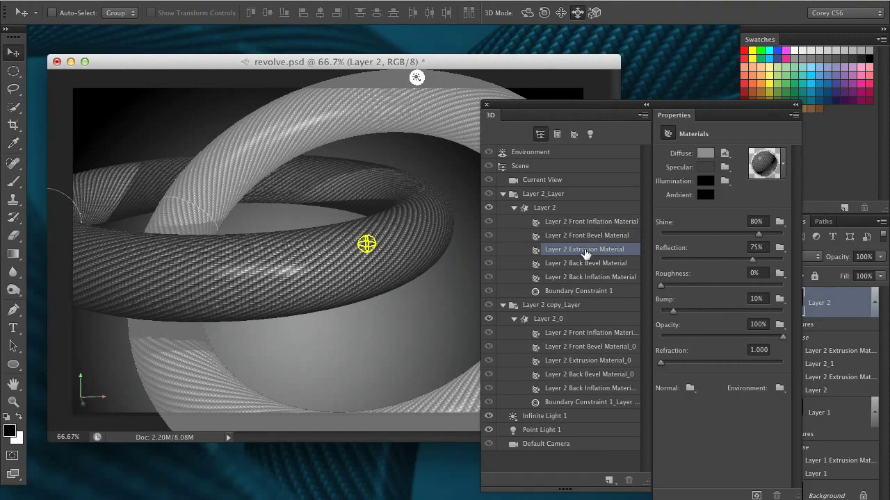
Orbit the Current View camera to look down on the rings from a higher angle, and render the scene.
left_click_drag(564, 106, 704, 153)
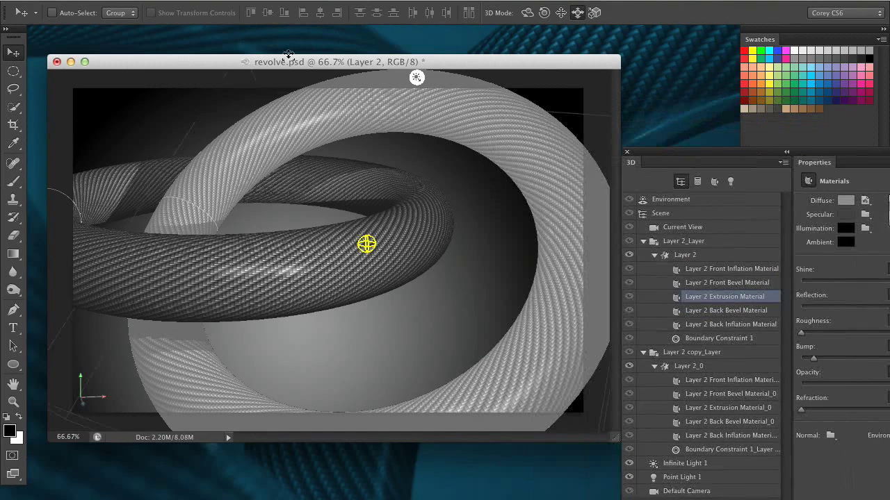
left_click(527, 12)
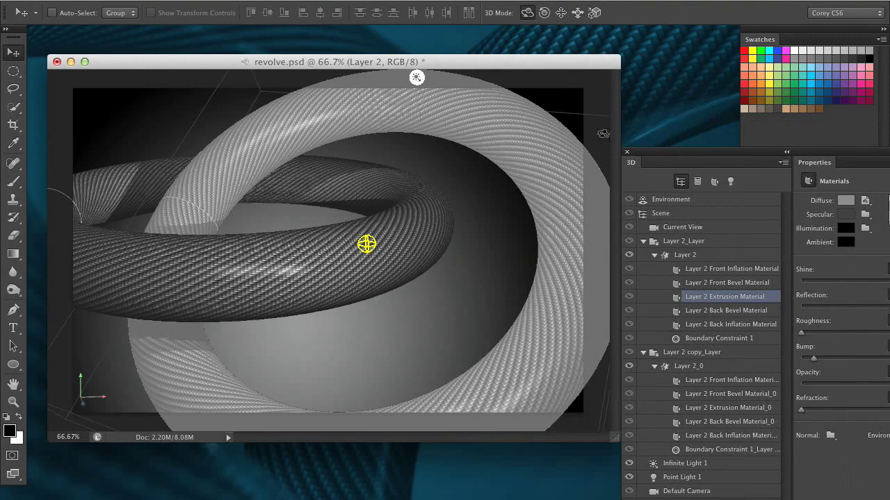
left_click(677, 228)
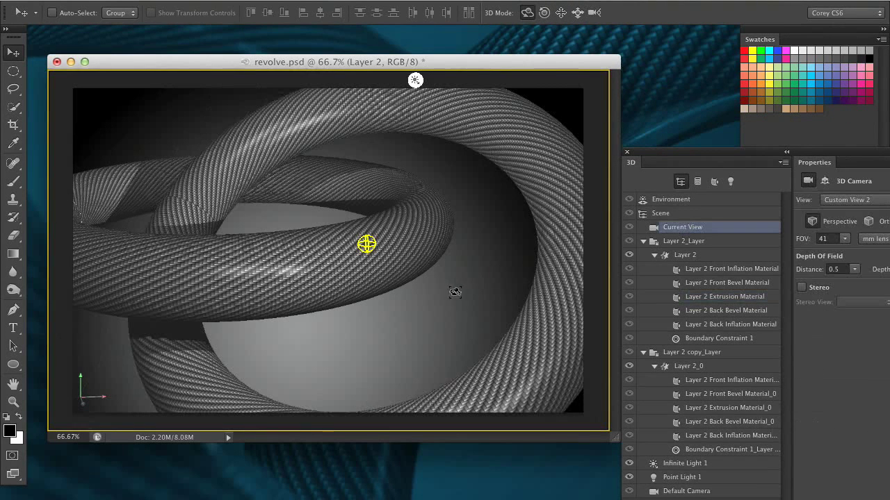
mouse_move(455, 292)
left_mouse_down()
mouse_move(486, 304)
mouse_move(503, 289)
mouse_move(496, 277)
mouse_move(470, 281)
mouse_move(455, 304)
left_mouse_up()
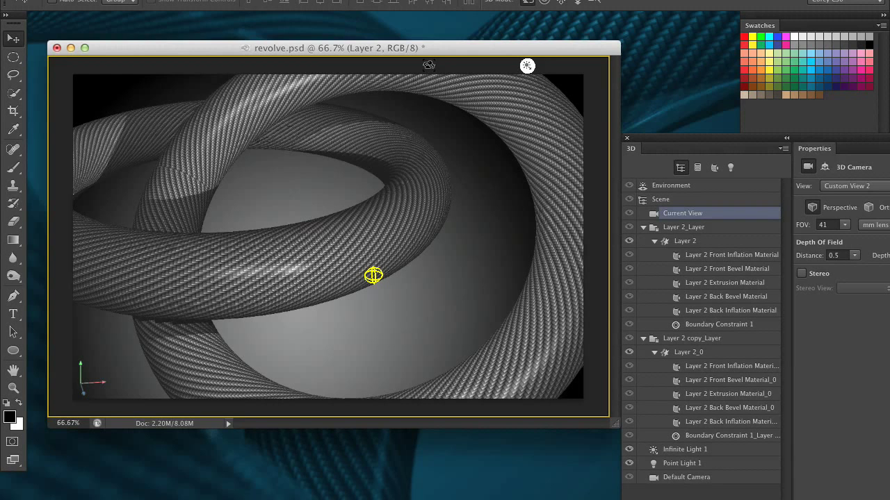
key("alt+shift+super+r")
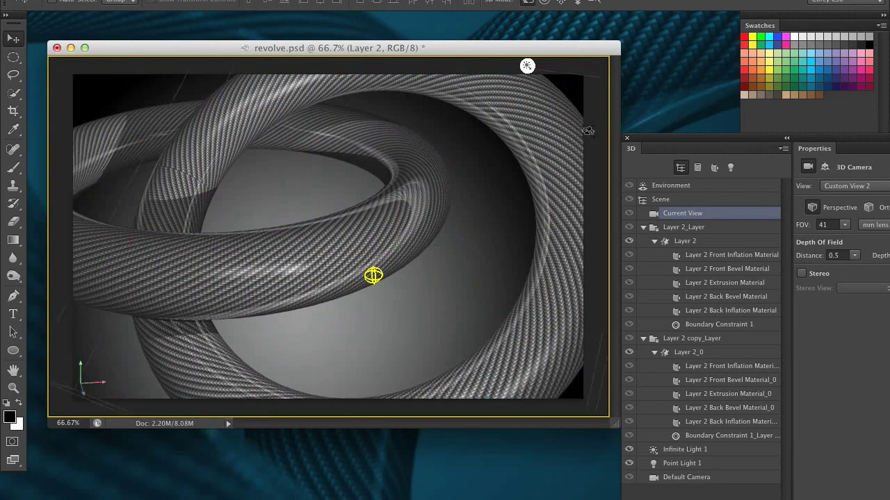
Move the revolve.psd window and the 3D panels aside to view the finished blue artwork behind, and bring the window back.
left_click(669, 95)
left_click(556, 51)
left_click_drag(540, 50, 495, 499)
left_click(474, 307)
left_click(493, 465)
left_click_drag(658, 145, 834, 273)
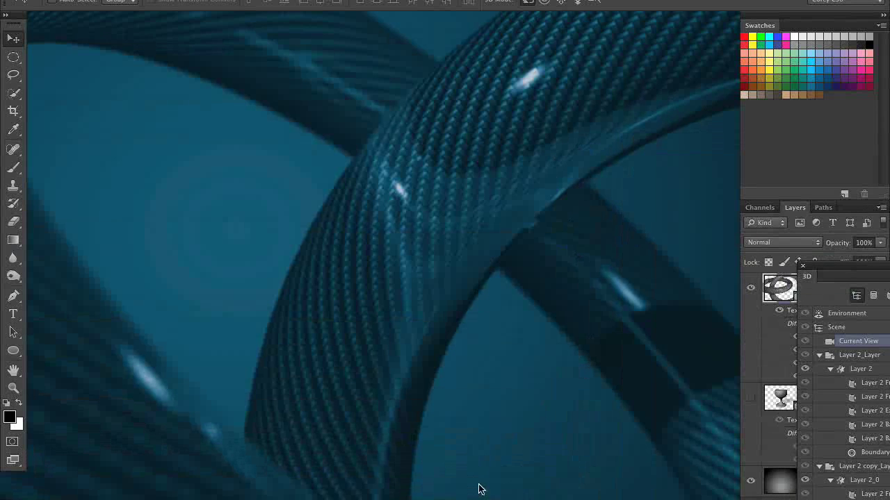
left_click_drag(584, 497, 602, 49)
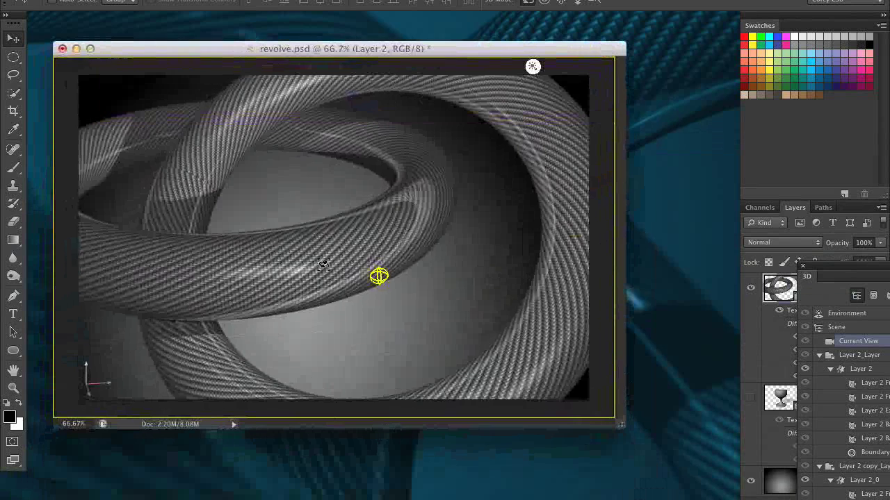